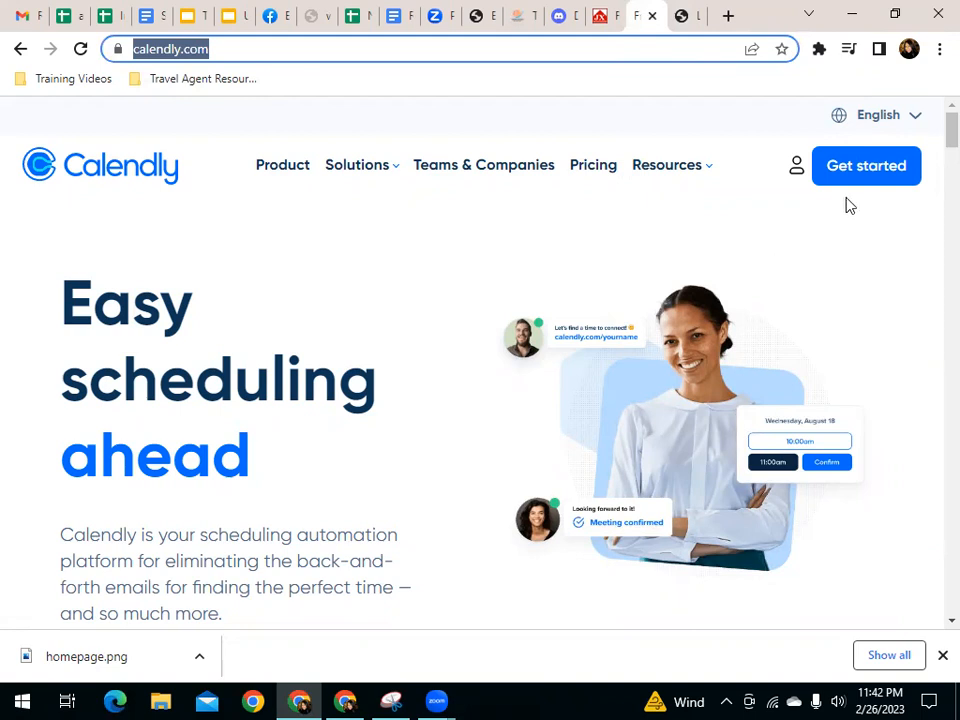
# Start a free Calendly sign-up and submit the account holder's e-mail address in place of the prefilled one
pyautogui.click(868, 168)
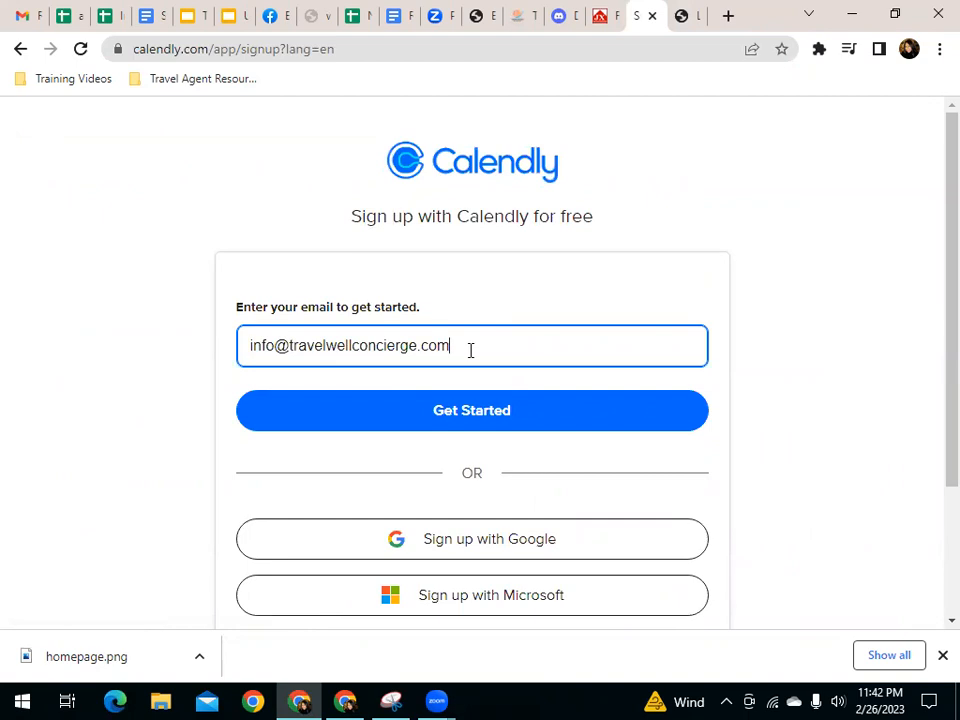
pyautogui.moveTo(452, 350); pyautogui.dragTo(236, 300)
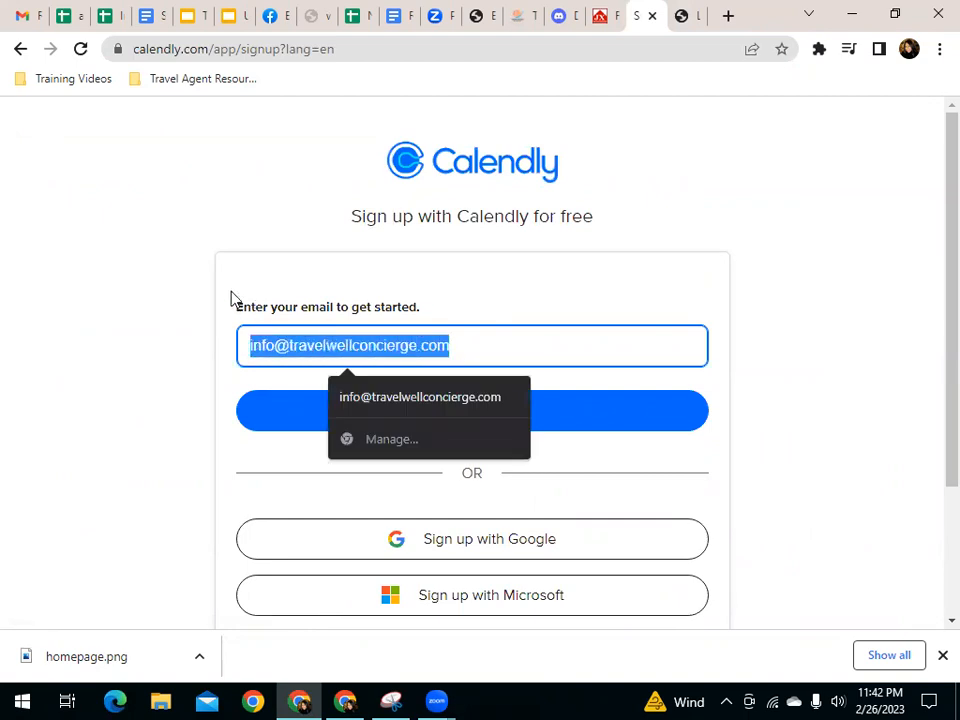
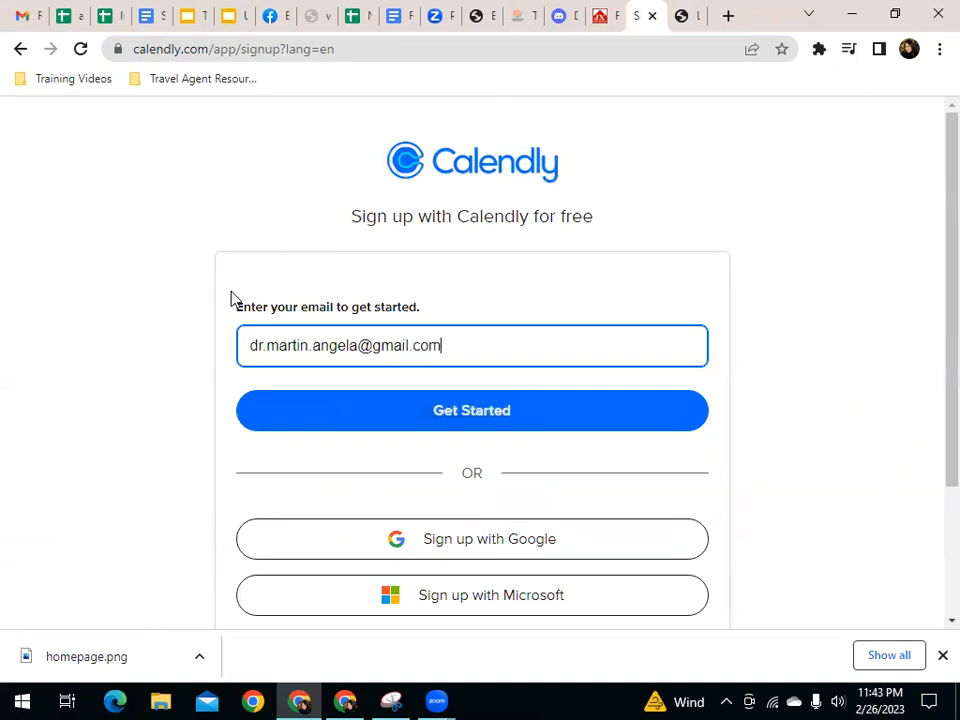
pyautogui.click(413, 412)
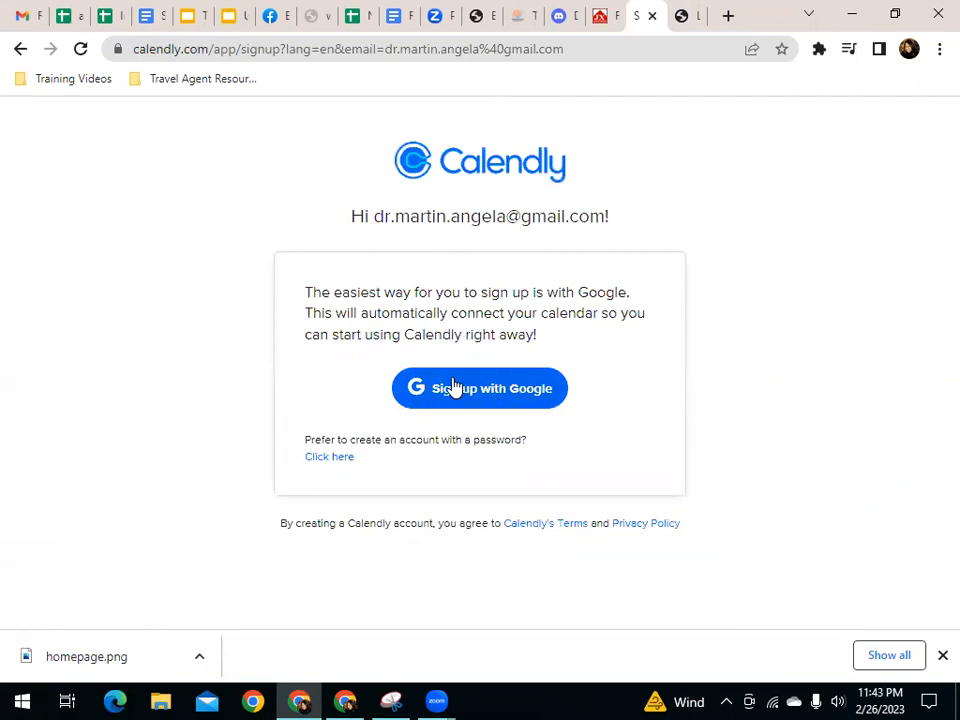
# Choose to create the account with a password instead of Google and enter the account holder's full name
pyautogui.click(330, 460)
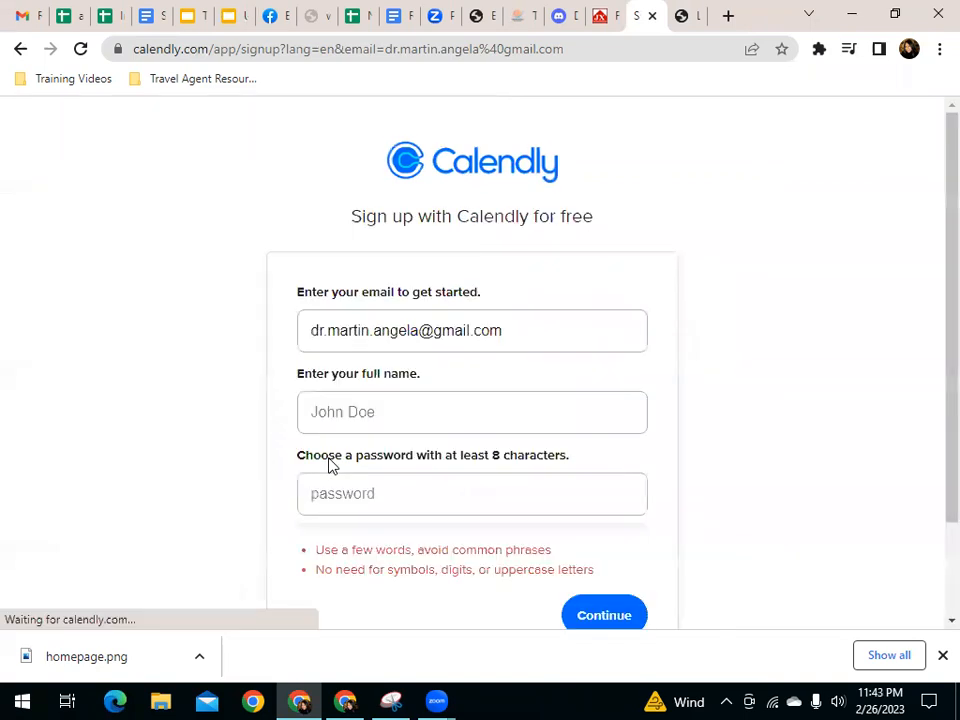
pyautogui.click(418, 405)
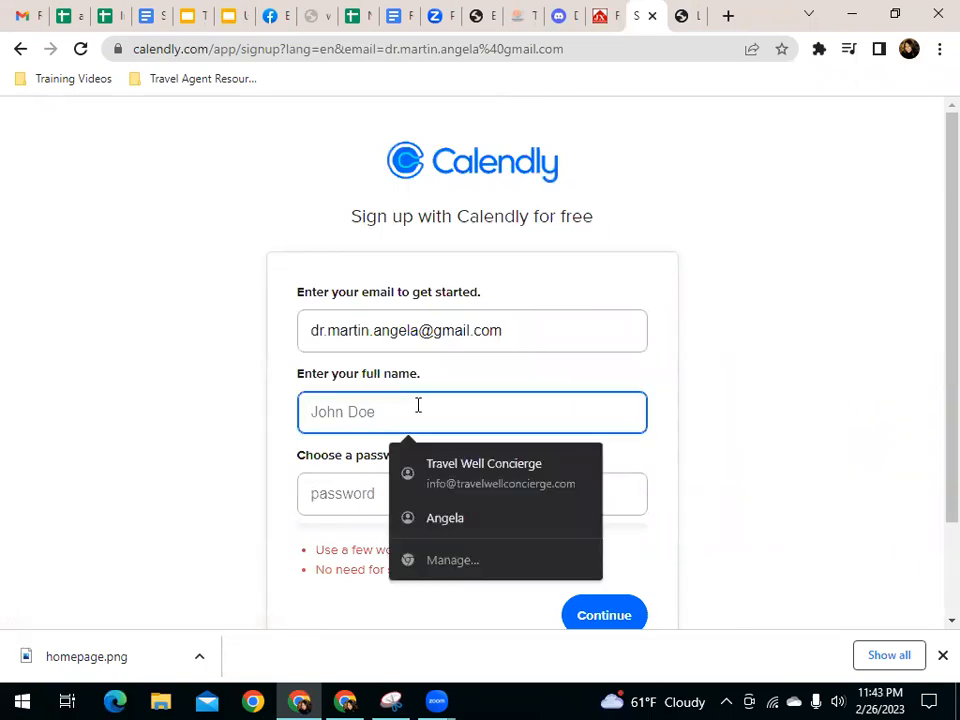
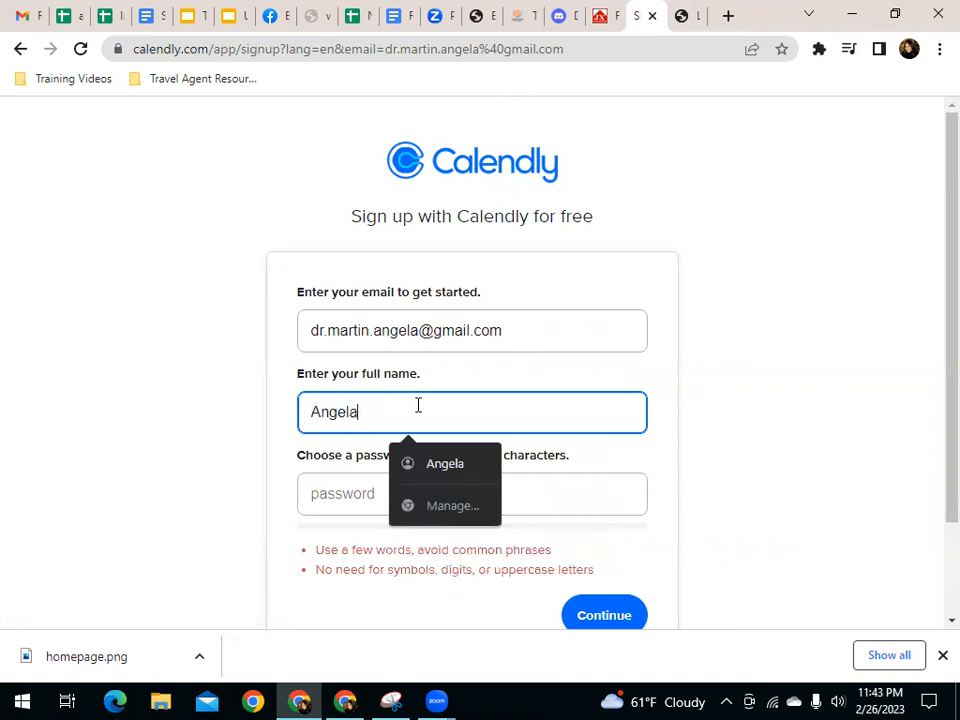
pyautogui.press('Tab')
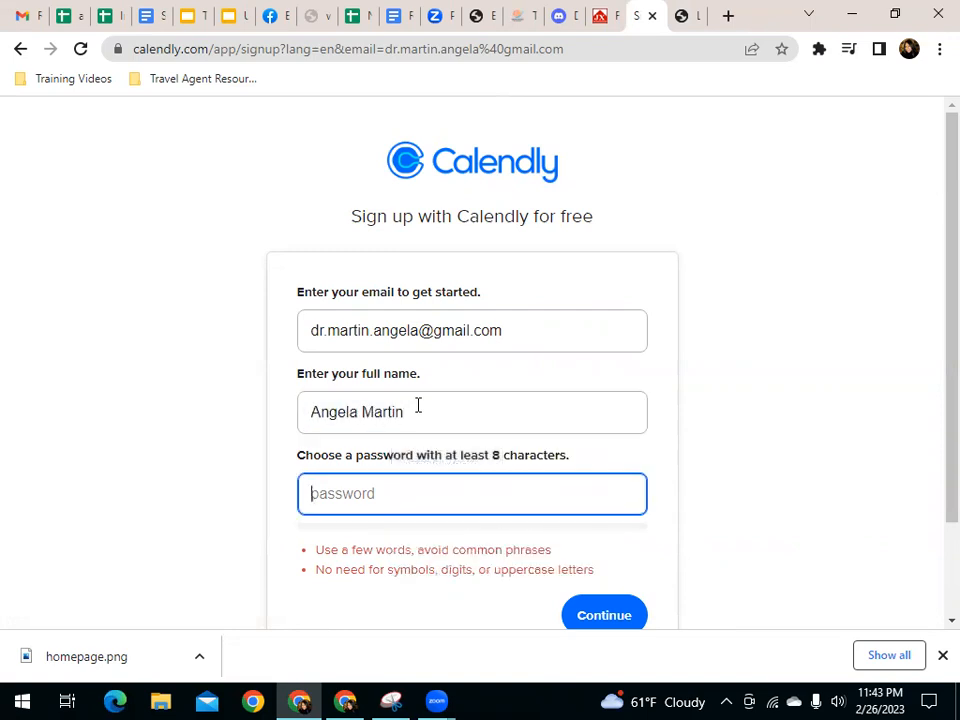
# Enter a new account password, submit the sign-up form and save the password in the browser
pyautogui.write('••••')
pyautogui.press('BackSpace')
pyautogui.press('BackSpace')
pyautogui.press('BackSpace')
pyautogui.press('BackSpace')
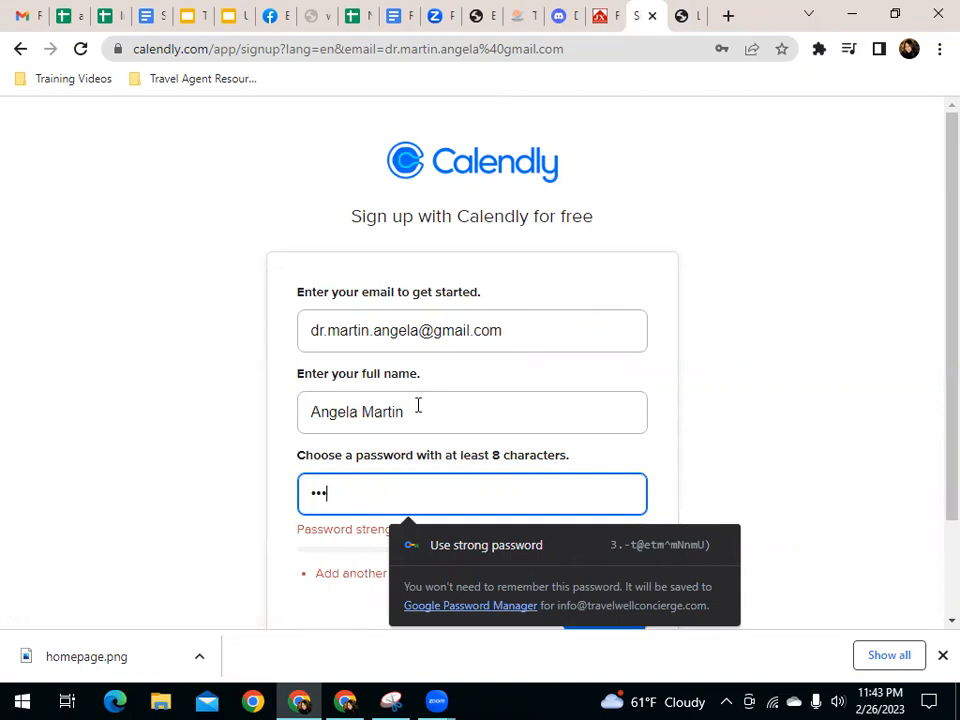
pyautogui.write('••••••••••••••••')
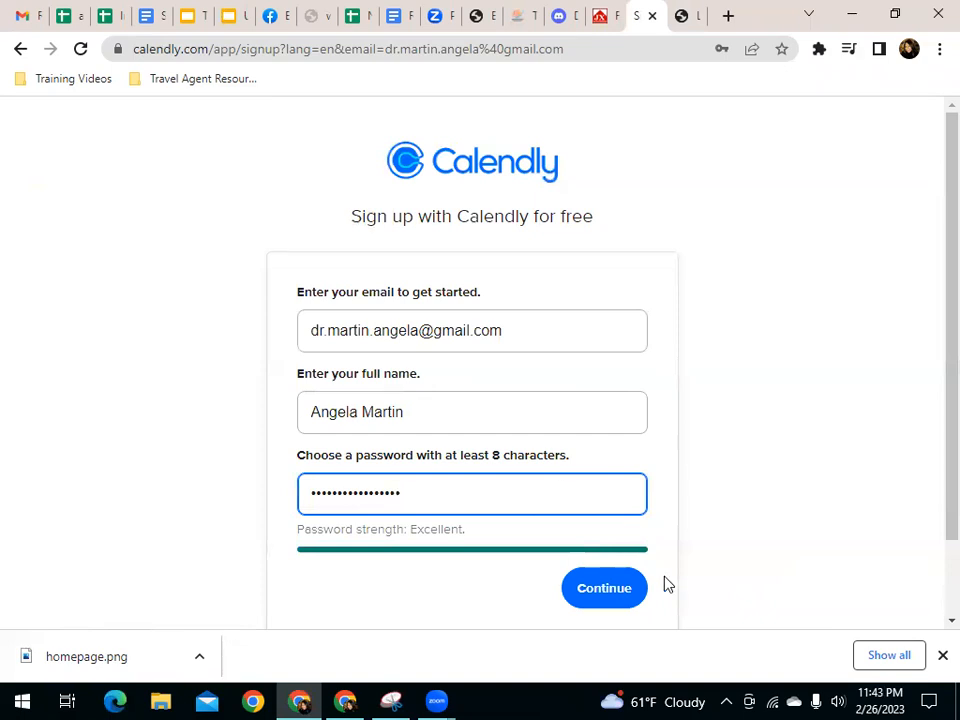
pyautogui.click(620, 598)
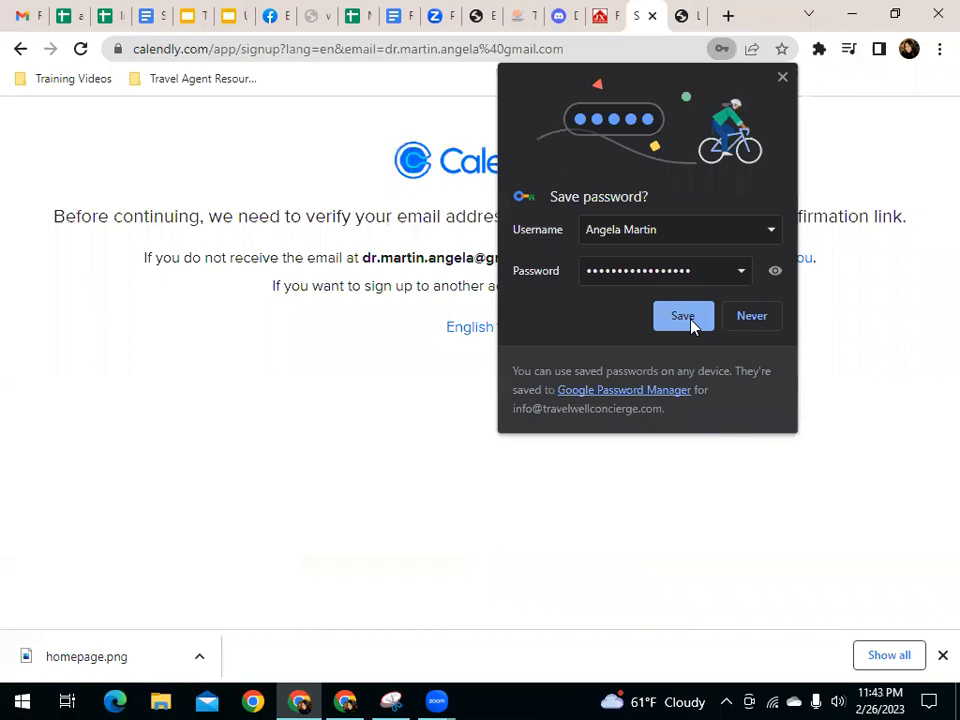
pyautogui.click(688, 318)
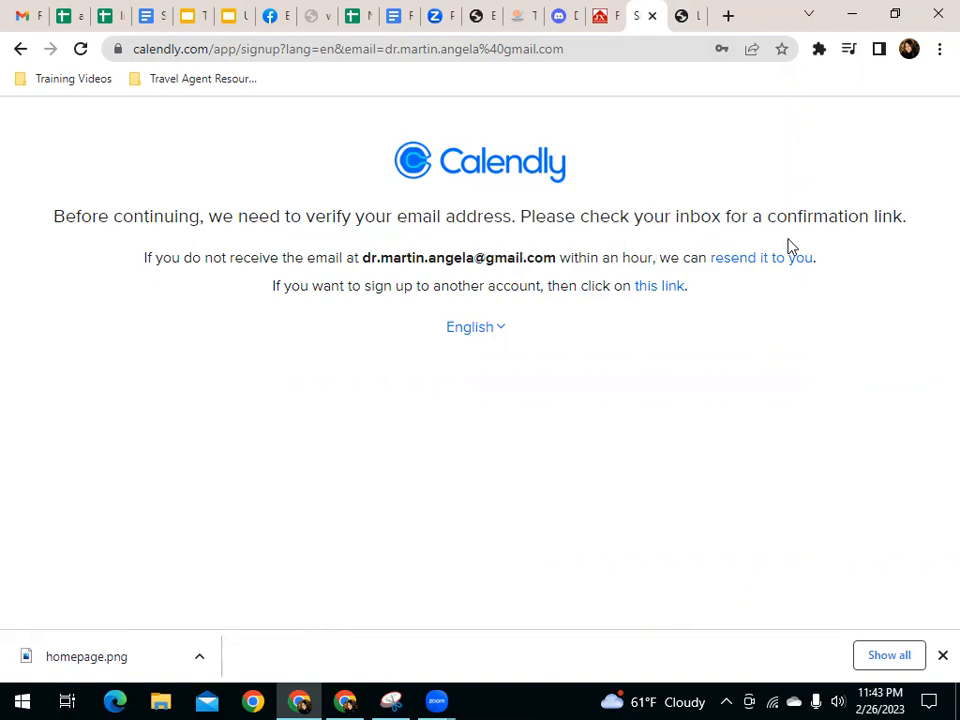
# Switch to Gmail and confirm the e-mail address from the Calendly confirmation message
pyautogui.click(510, 117)
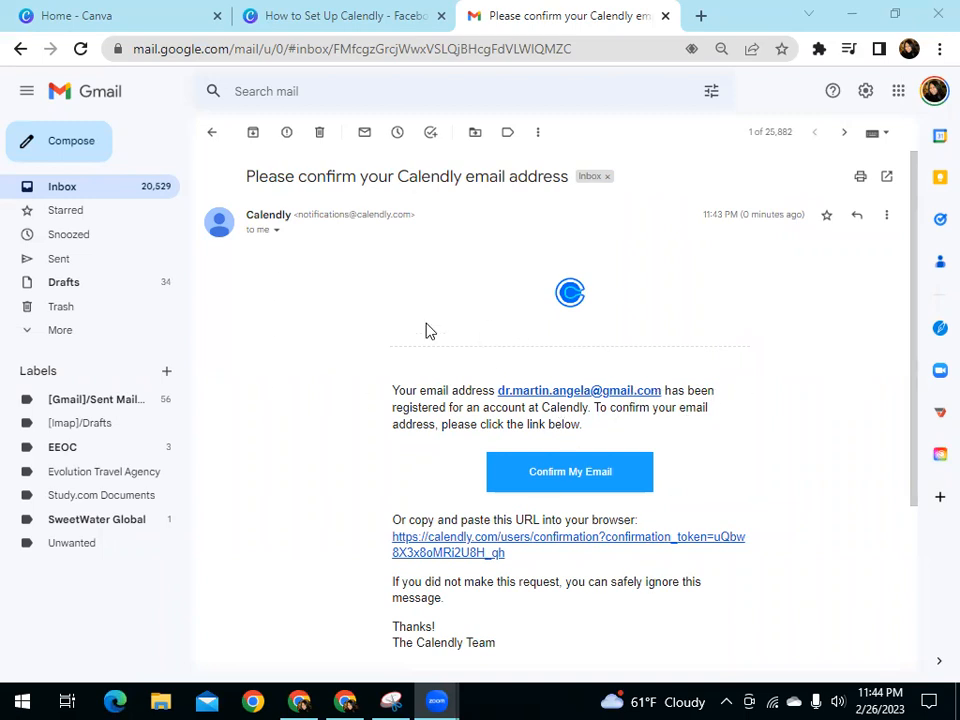
pyautogui.click(559, 480)
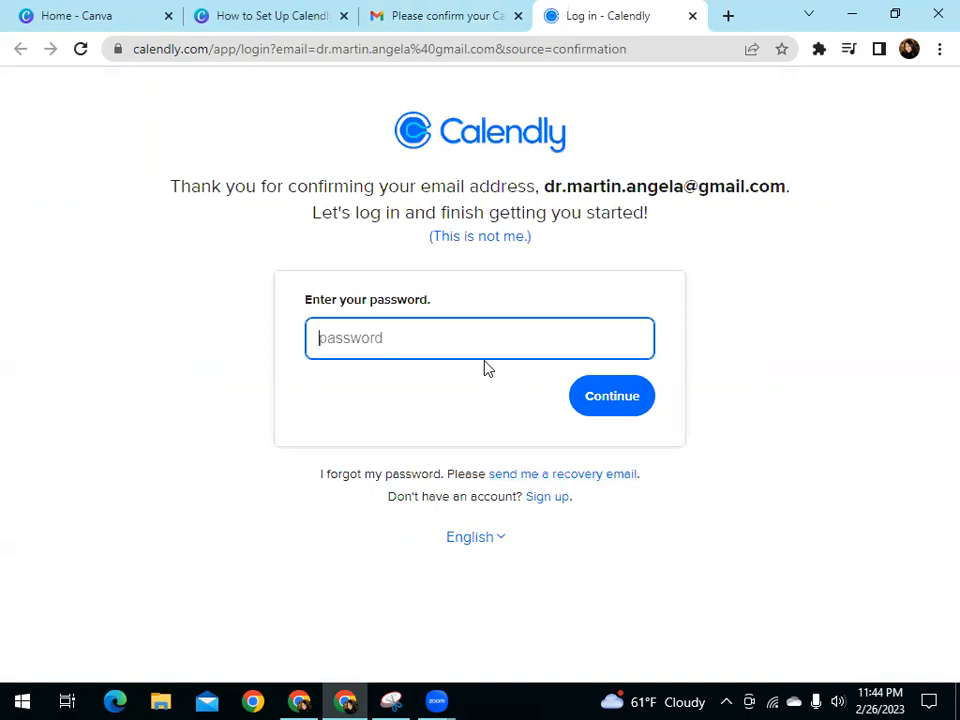
# Log in to Calendly with the account password and save it in the Google Account
pyautogui.write('•••••••••••••••••')
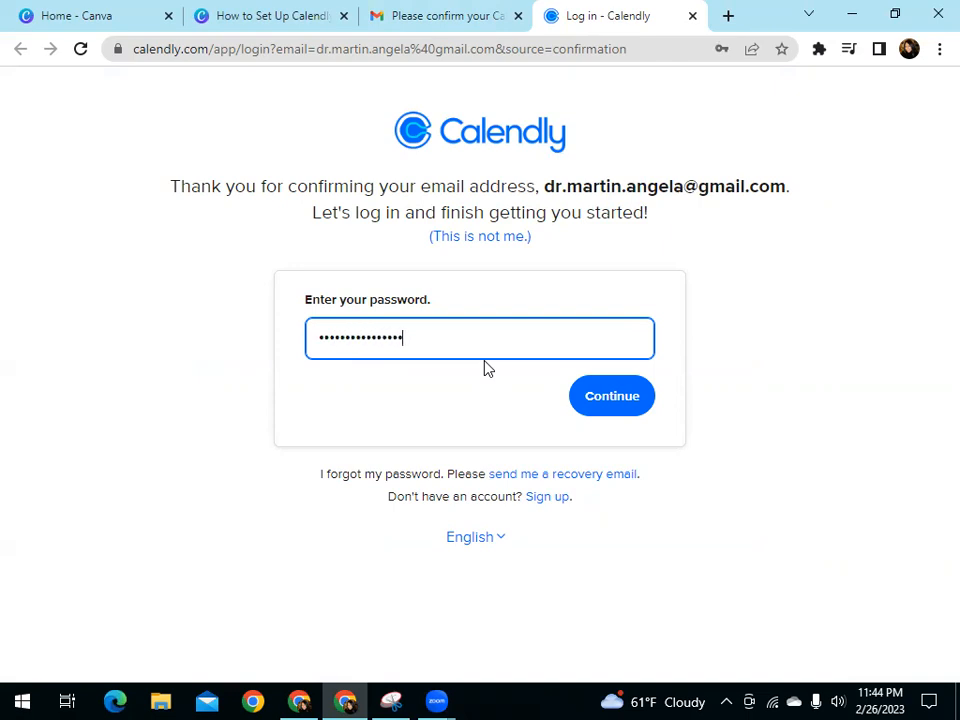
pyautogui.click(597, 410)
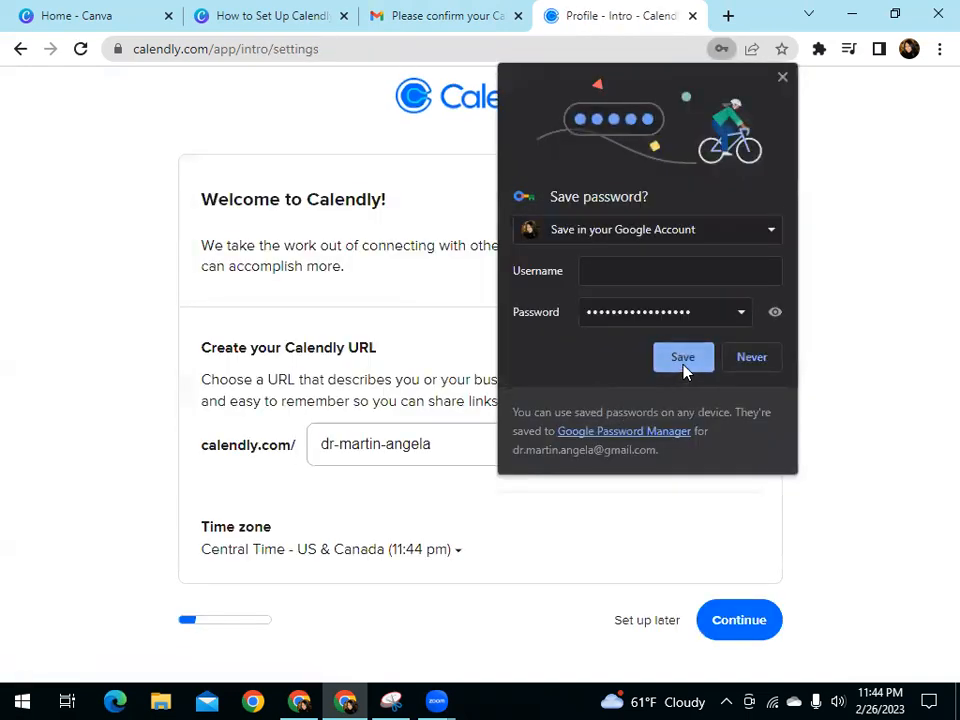
pyautogui.click(683, 358)
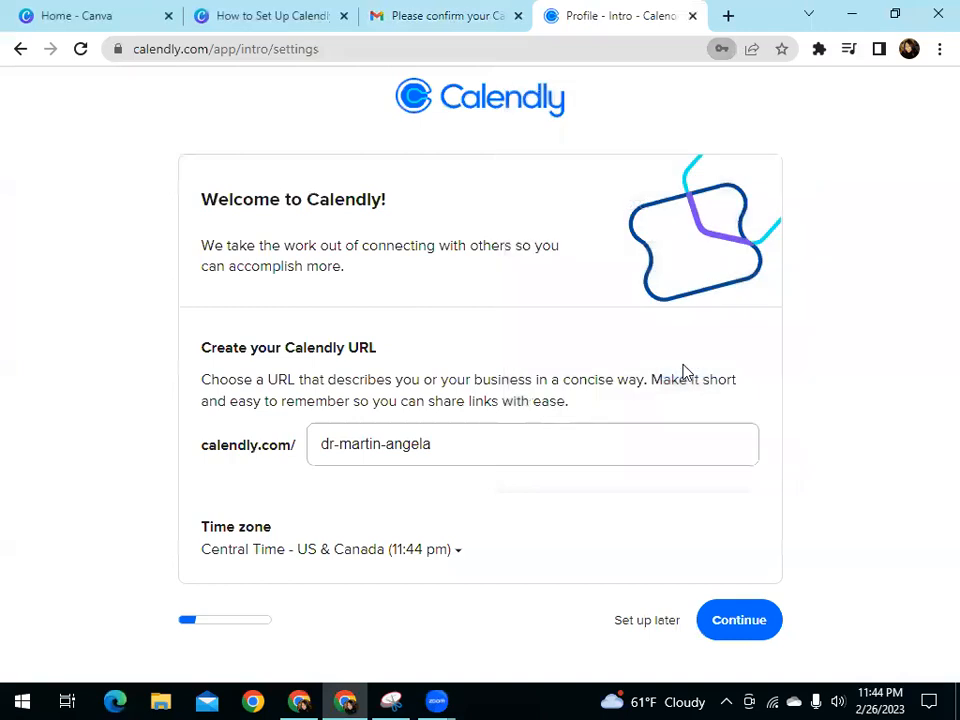
# Try TravelWellConcierge as the ending of the Calendly URL and clear it again
pyautogui.tripleClick(437, 449)
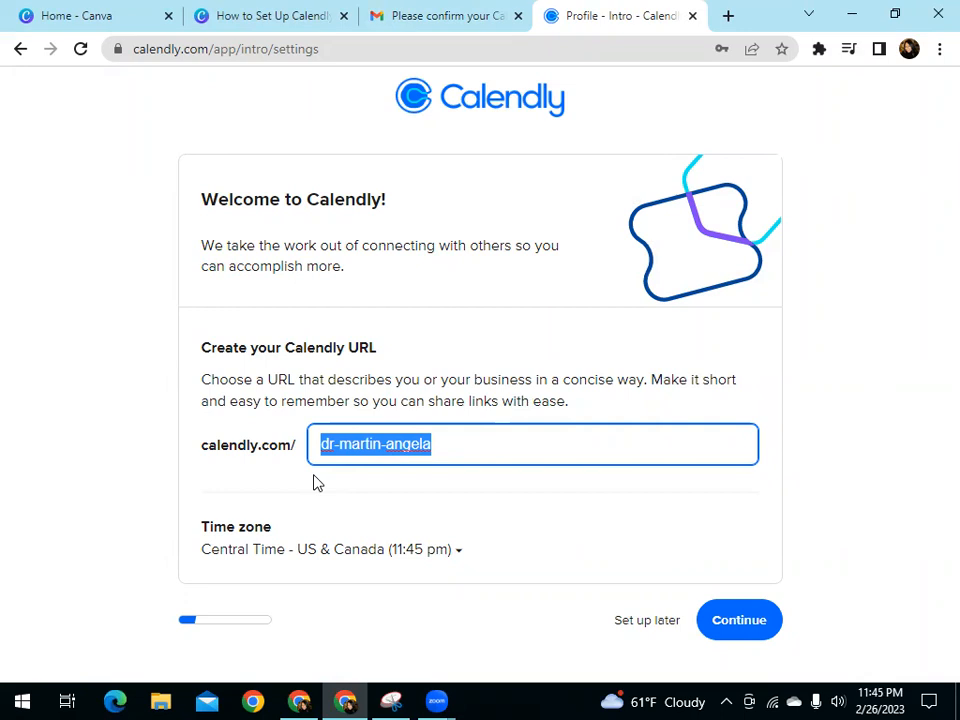
pyautogui.write('Travel')
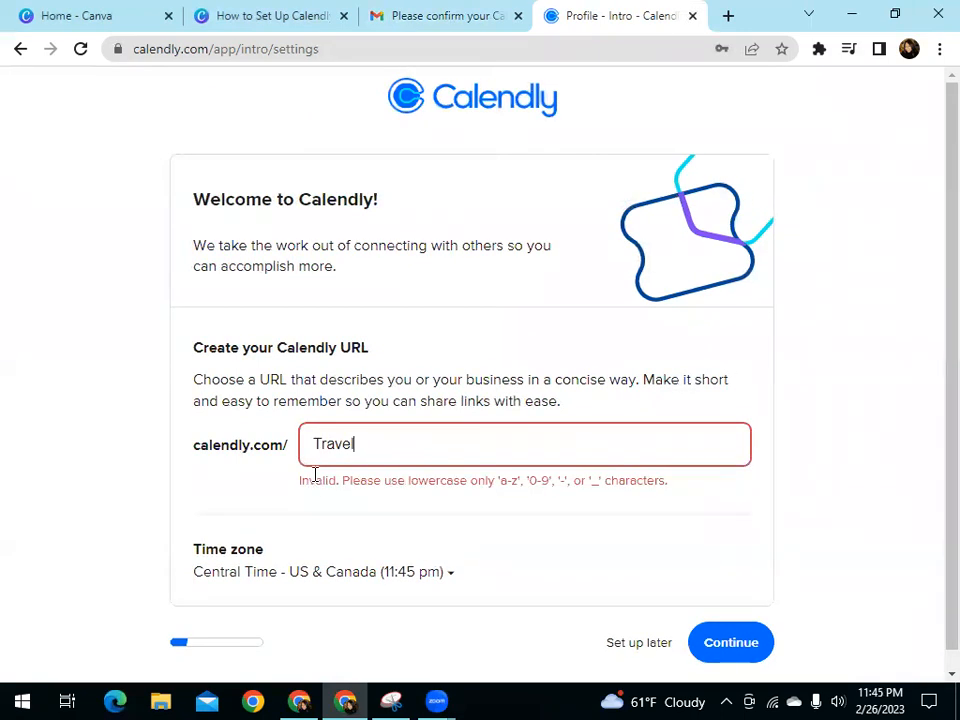
pyautogui.write('w')
pyautogui.press('BackSpace')
pyautogui.write('WellConcierge')
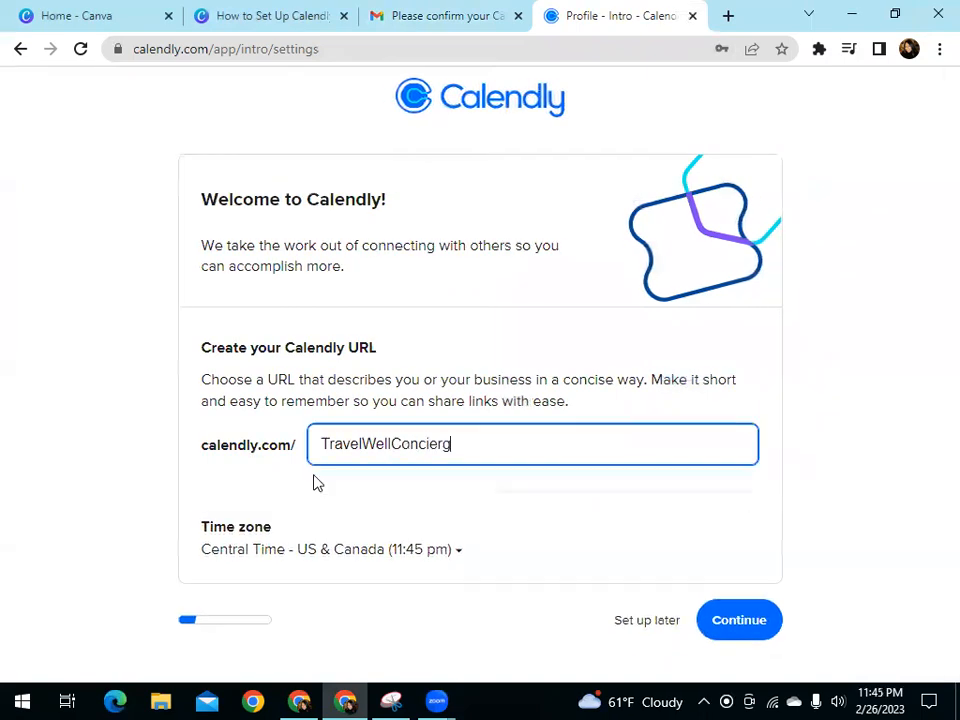
pyautogui.press('BackSpace')
pyautogui.press('BackSpace')
pyautogui.press('BackSpace')
pyautogui.press('BackSpace')
pyautogui.press('BackSpace')
pyautogui.press('BackSpace')
pyautogui.press('BackSpace')
pyautogui.press('BackSpace')
pyautogui.press('BackSpace')
pyautogui.press('BackSpace')
pyautogui.press('BackSpace')
pyautogui.press('BackSpace')
pyautogui.press('BackSpace')
pyautogui.press('BackSpace')
pyautogui.press('BackSpace')
pyautogui.press('BackSpace')
pyautogui.press('BackSpace')
pyautogui.press('BackSpace')
pyautogui.press('BackSpace')
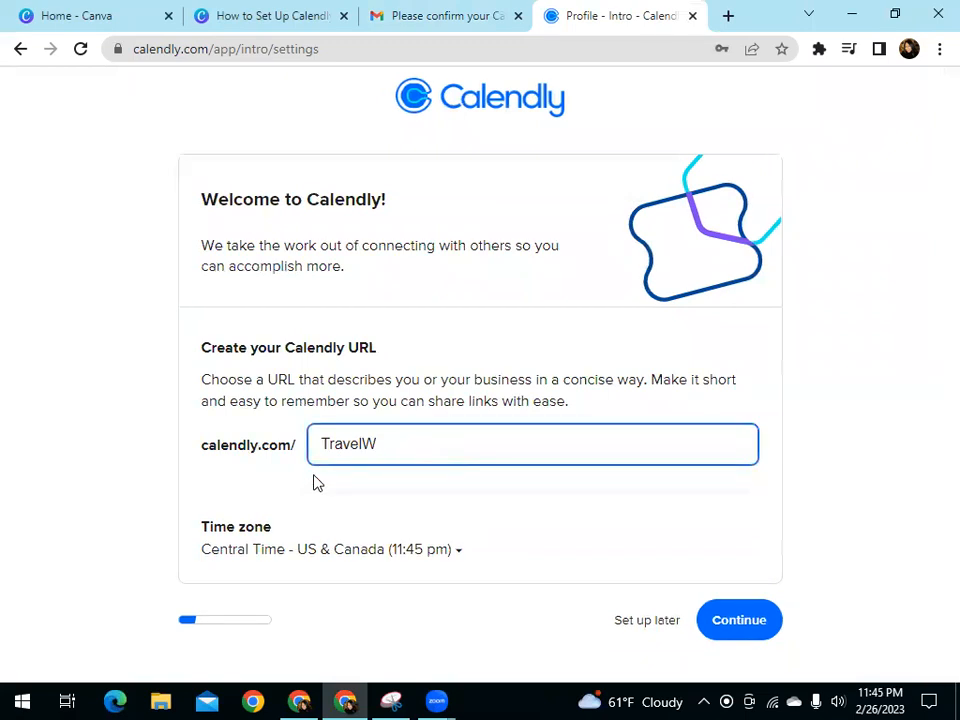
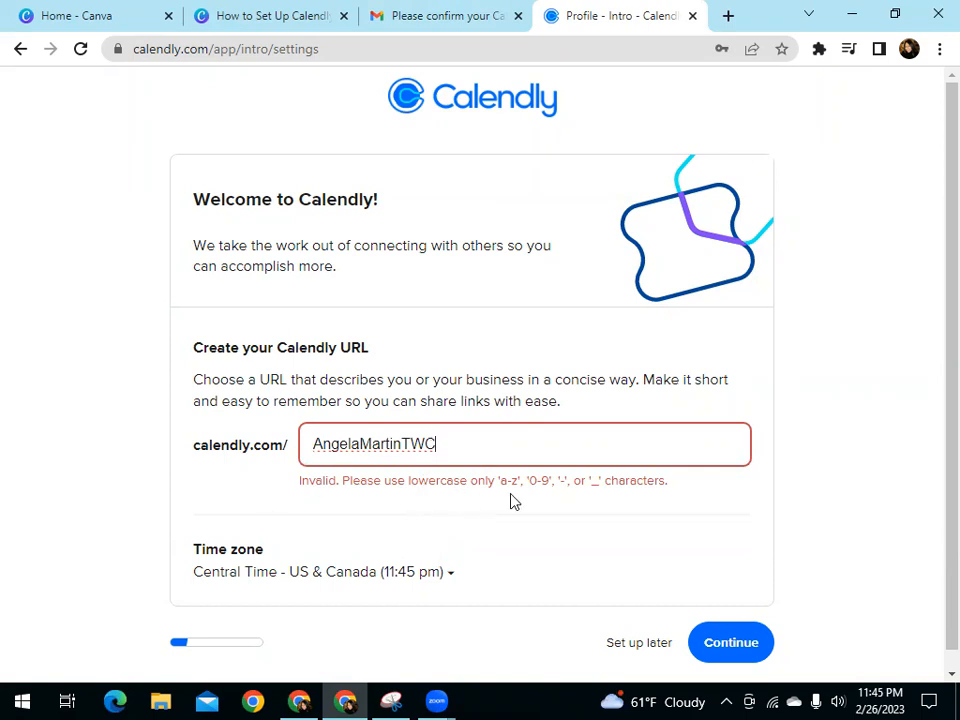
# Set the Calendly URL ending to the account holder's lowercase first and last name plus twc, separated by underscores
pyautogui.moveTo(436, 443); pyautogui.dragTo(316, 458)
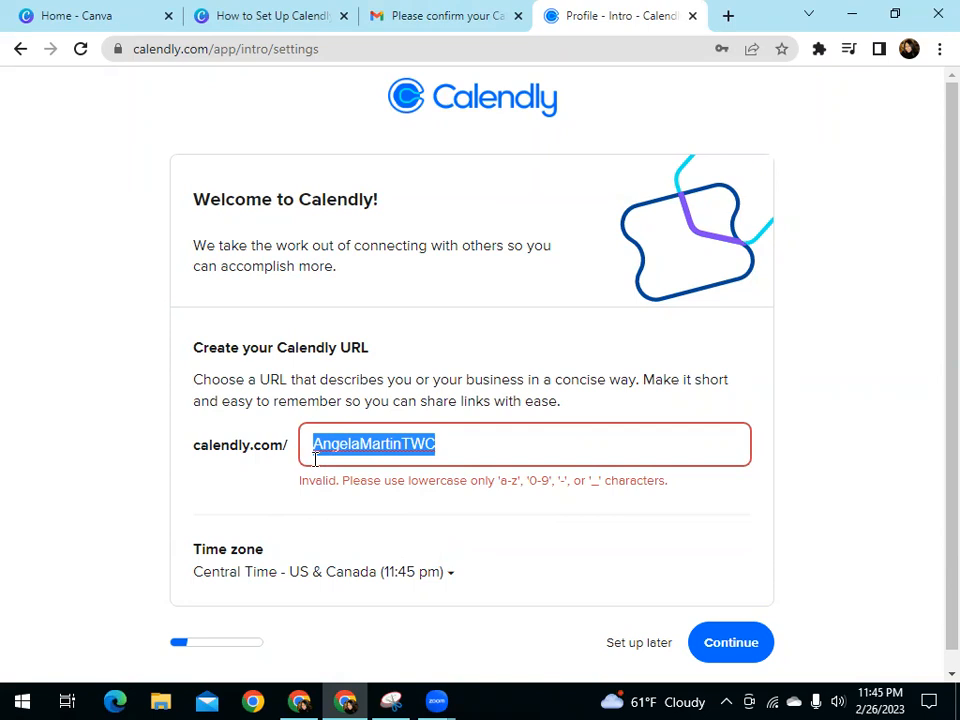
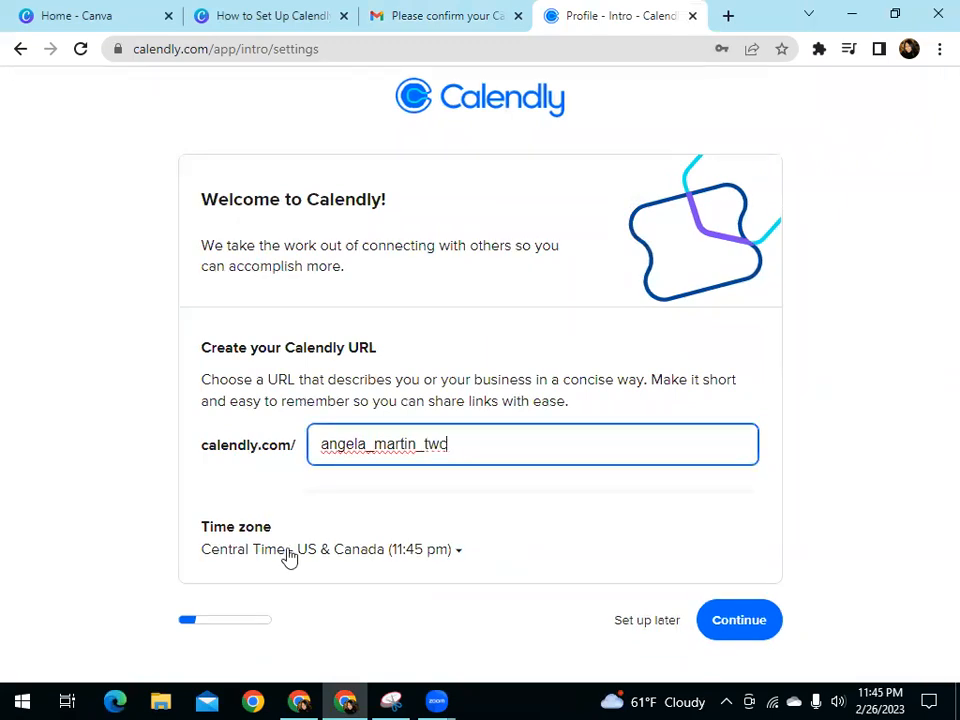
# Check the time zone choices, keep Central Time - US & Canada and continue to the calendar connection page
pyautogui.click(462, 560)
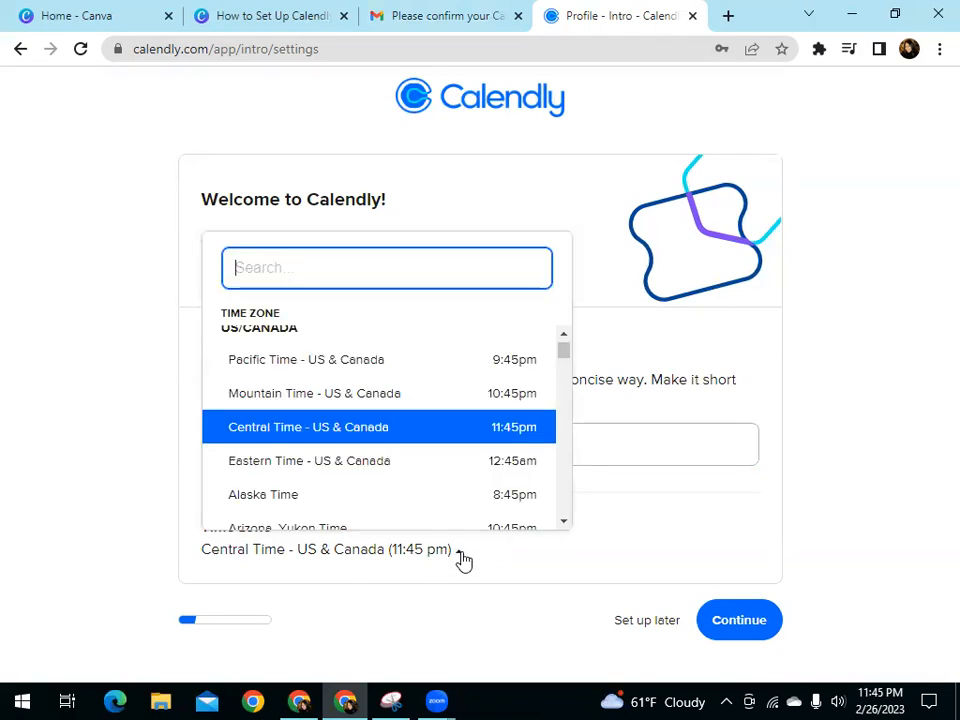
pyautogui.click(462, 560)
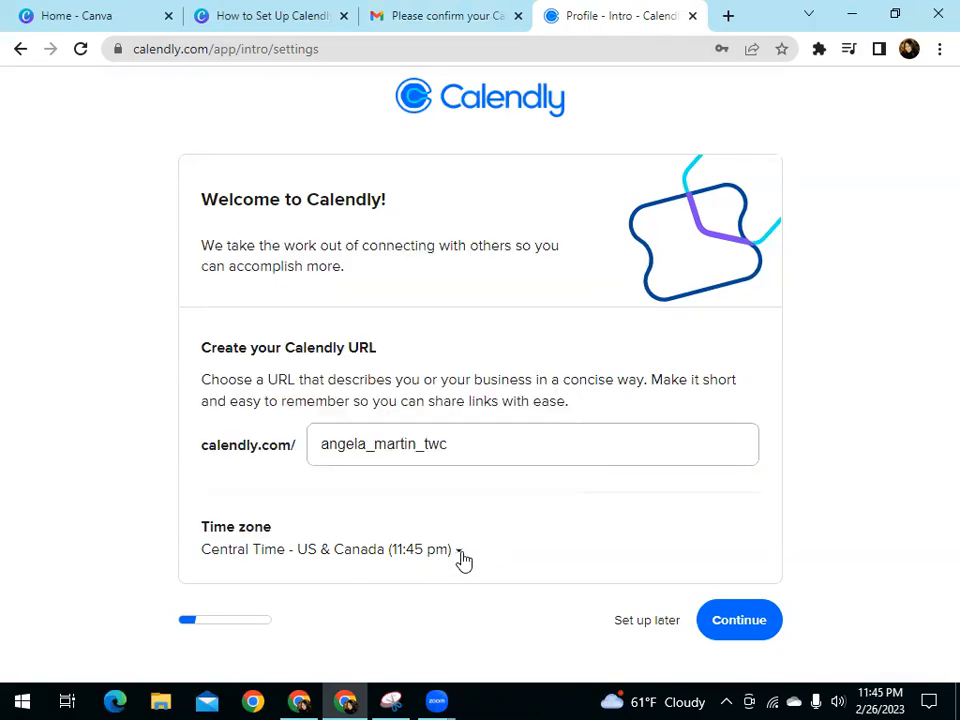
pyautogui.click(740, 621)
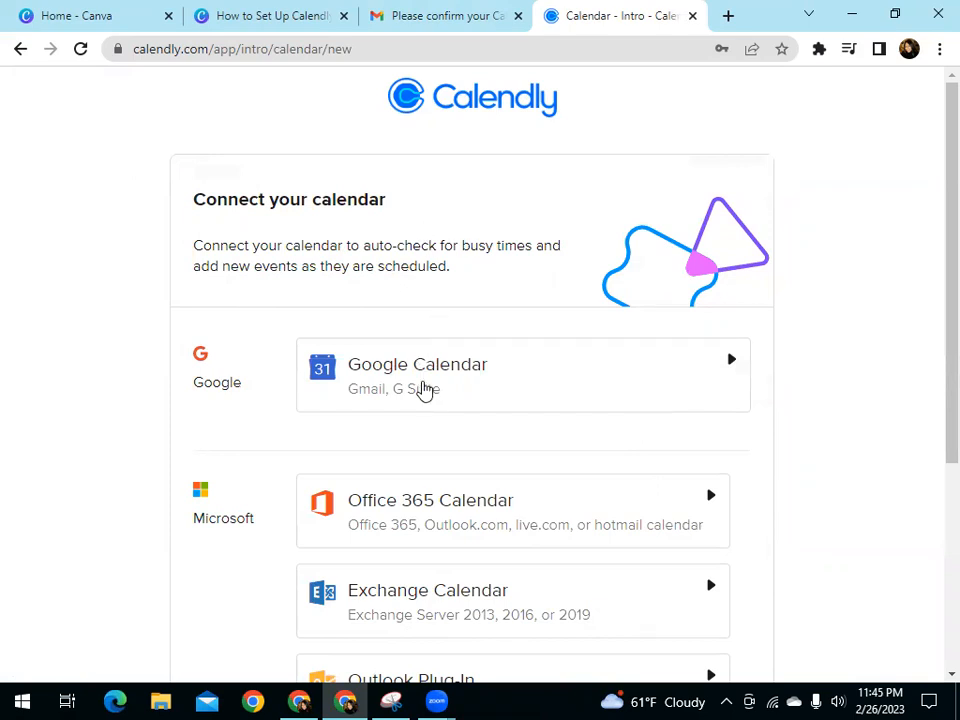
# Review the Google, Microsoft and Apple calendar options and continue the setup without connecting a calendar
pyautogui.scroll(-2, 786, 369)
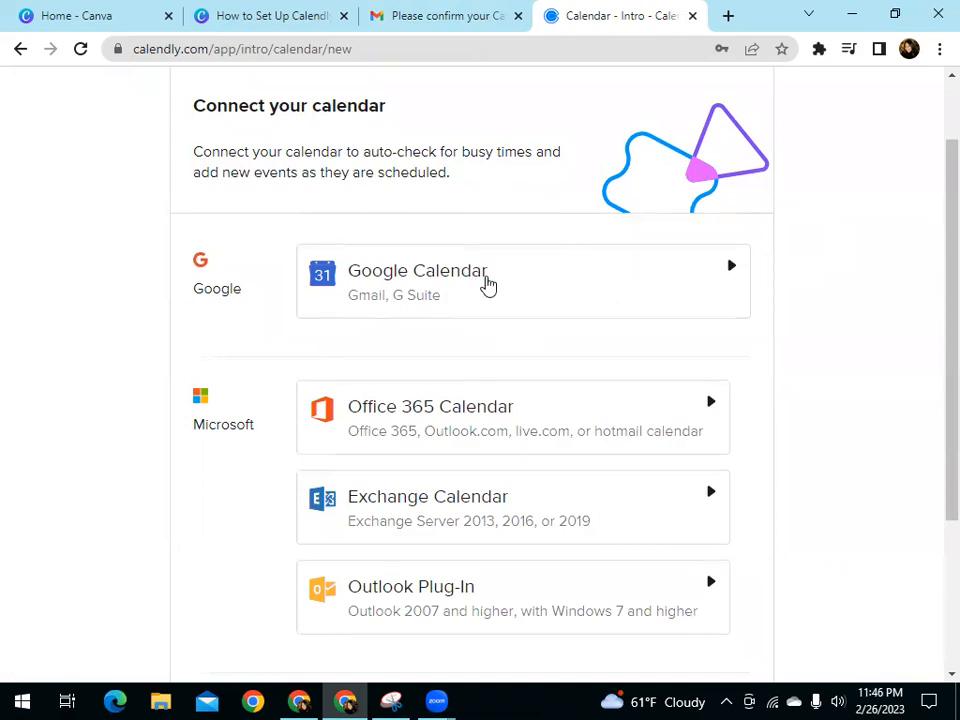
pyautogui.scroll(-2, 496, 304)
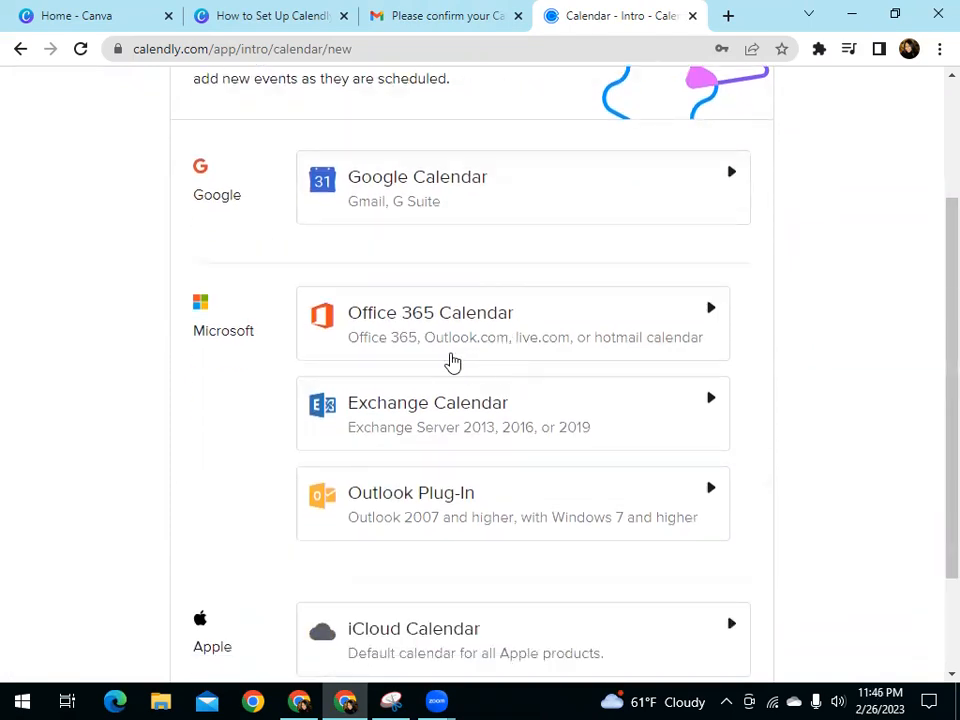
pyautogui.scroll(-3, 558, 334)
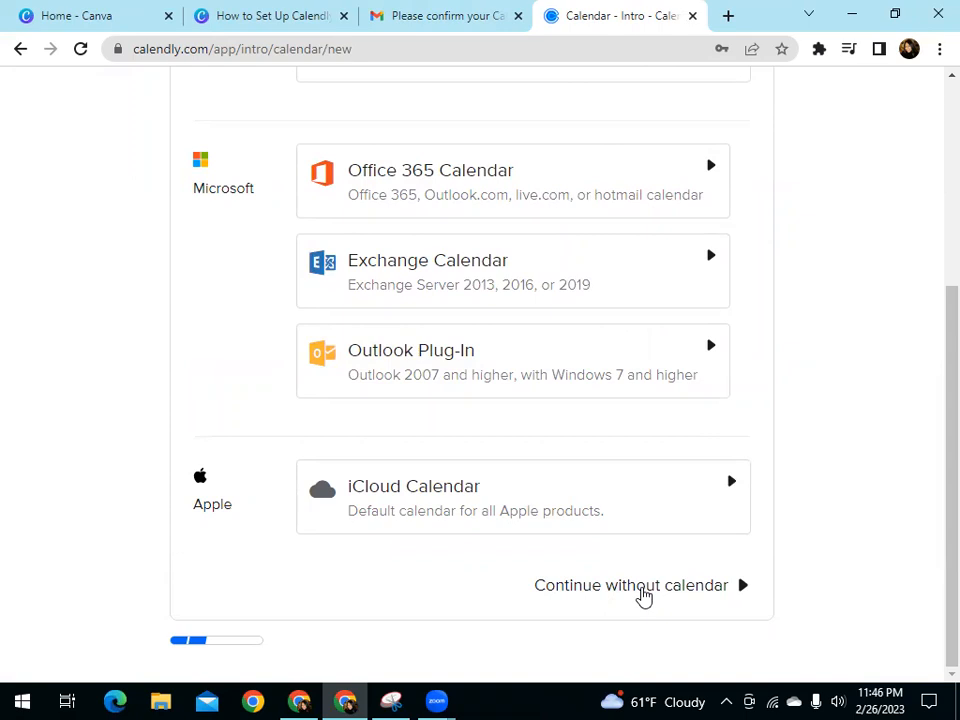
pyautogui.click(643, 590)
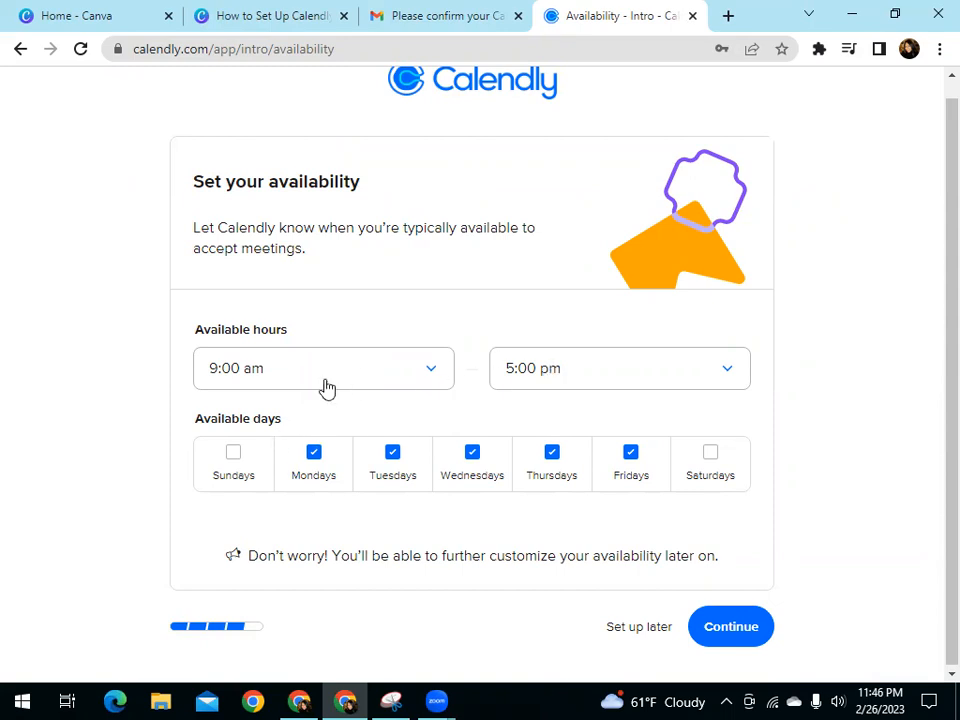
# Postpone the availability setup, choose Leader + Entrepreneur as the day-to-day work role and finish the setup
pyautogui.click(630, 627)
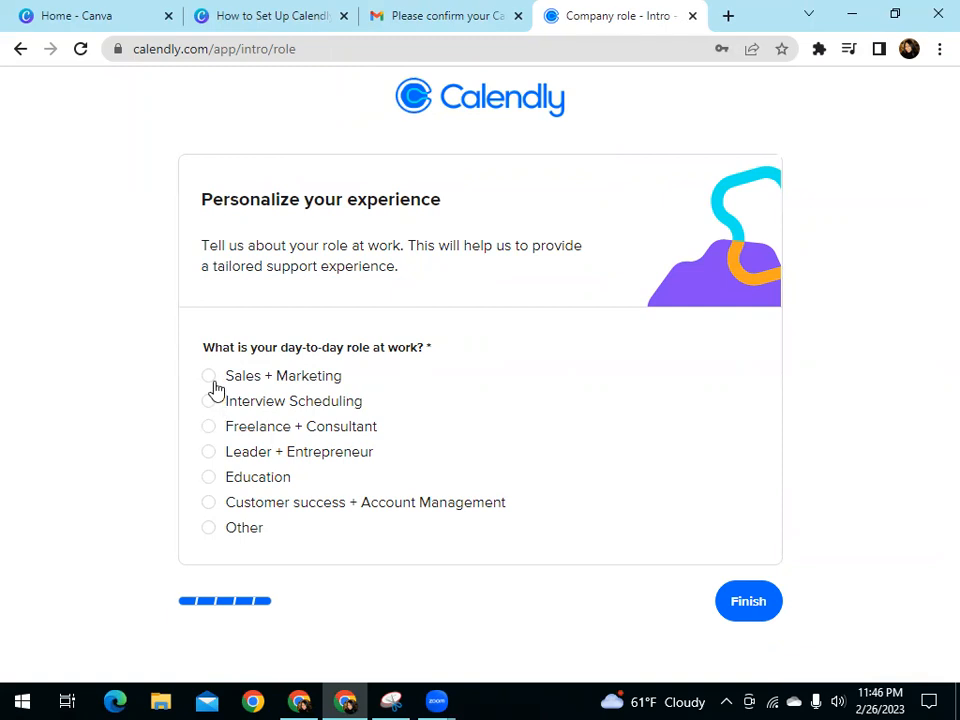
pyautogui.click(212, 459)
pyautogui.click(745, 602)
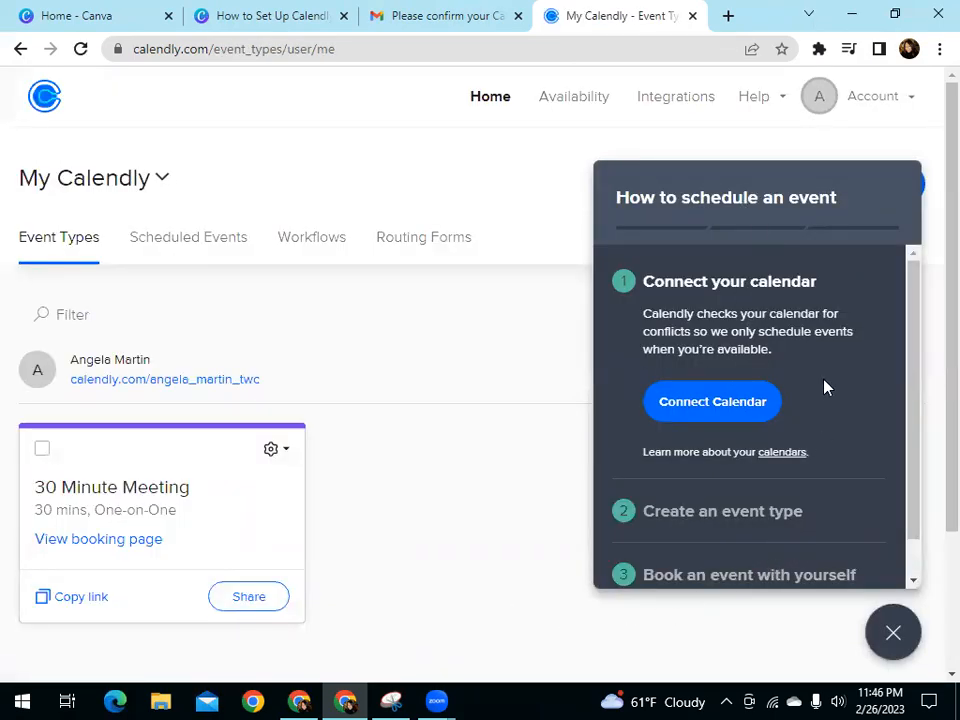
# Look through the guide on how to schedule an event and close it
pyautogui.scroll(-3, 819, 416)
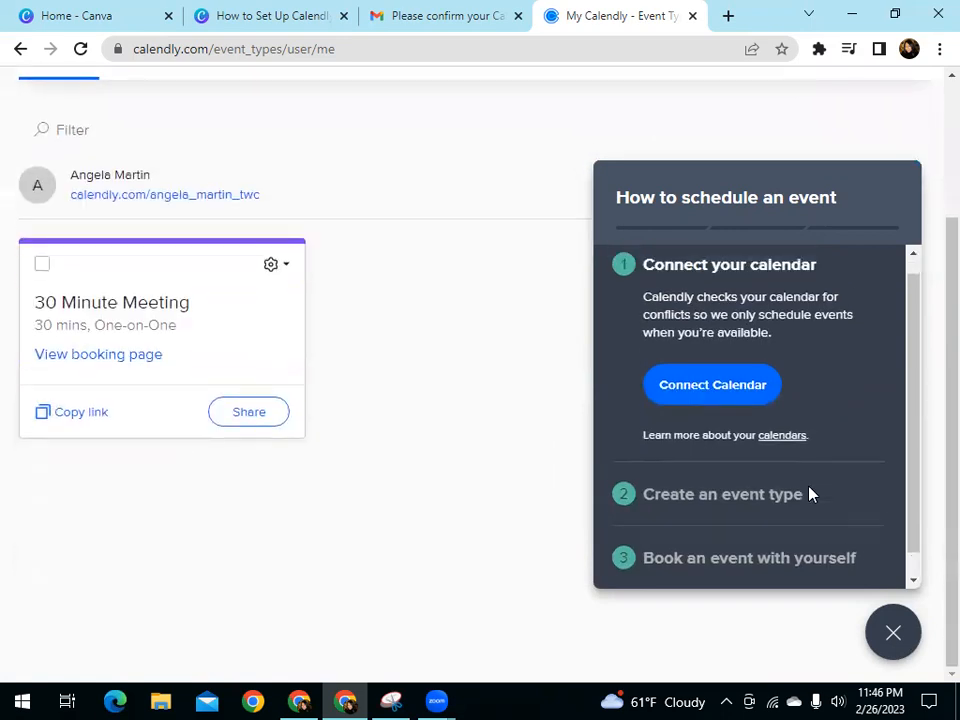
pyautogui.scroll(1, 737, 405)
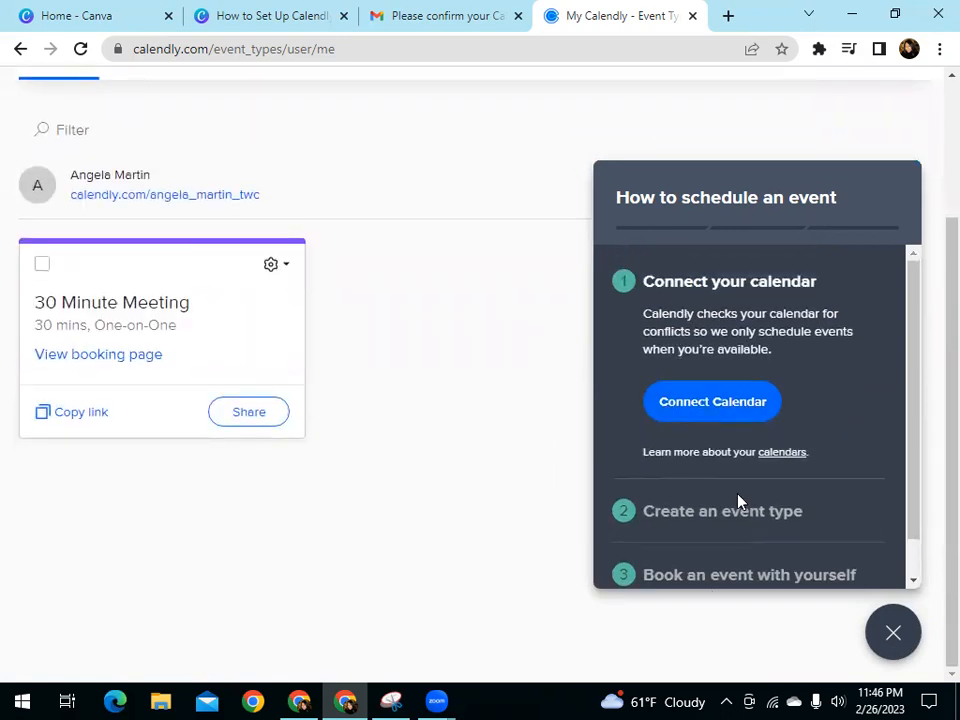
pyautogui.click(893, 636)
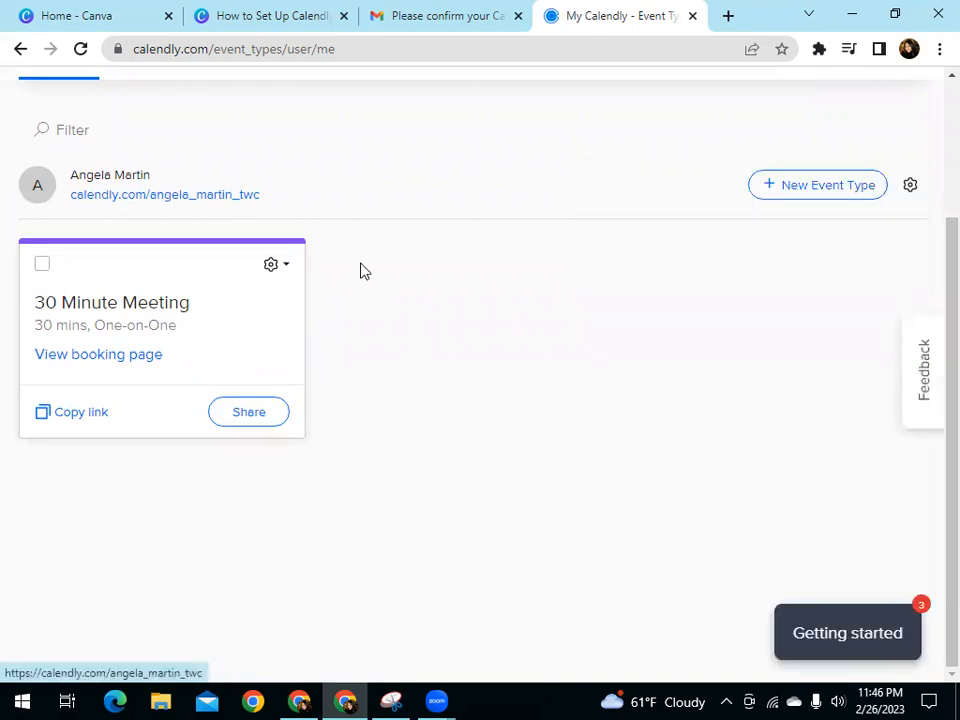
# Open the profile page of the account settings
pyautogui.scroll(2, 491, 338)
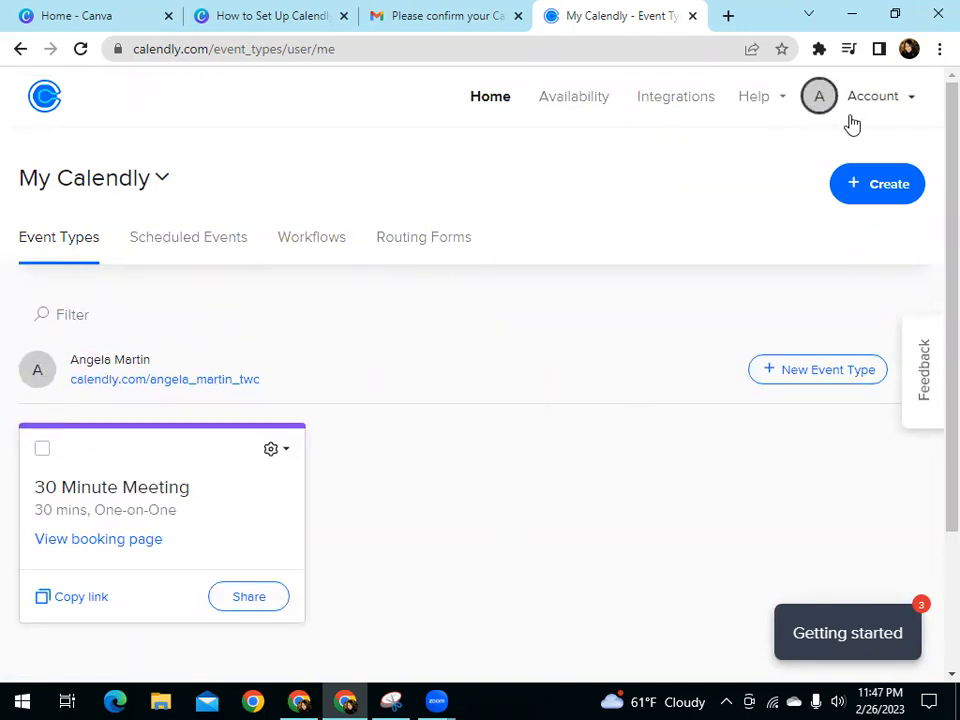
pyautogui.click(884, 100)
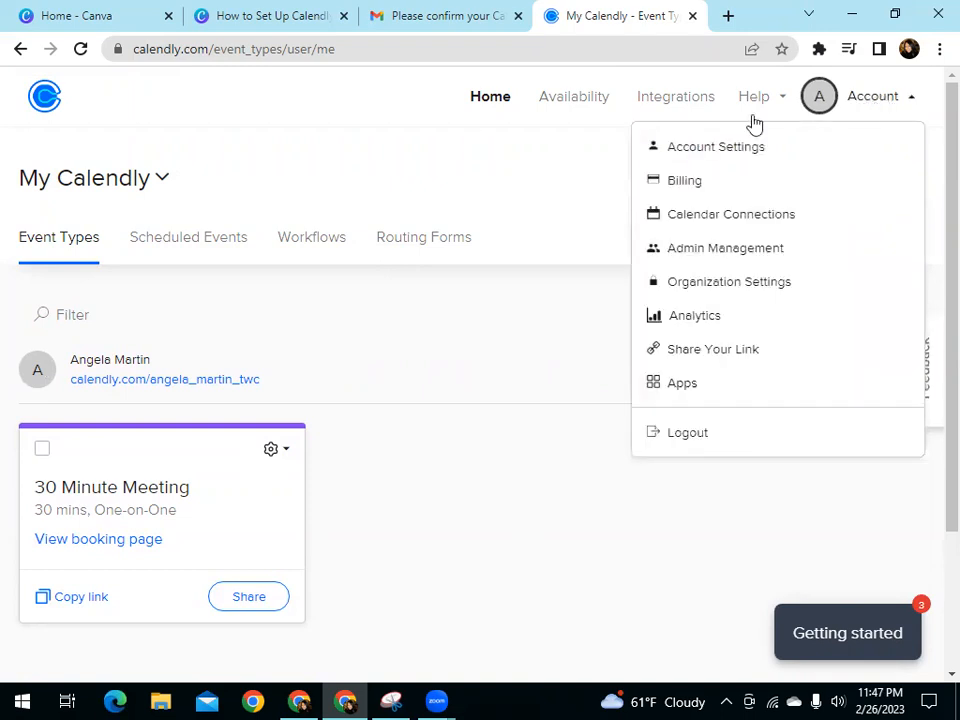
pyautogui.click(716, 148)
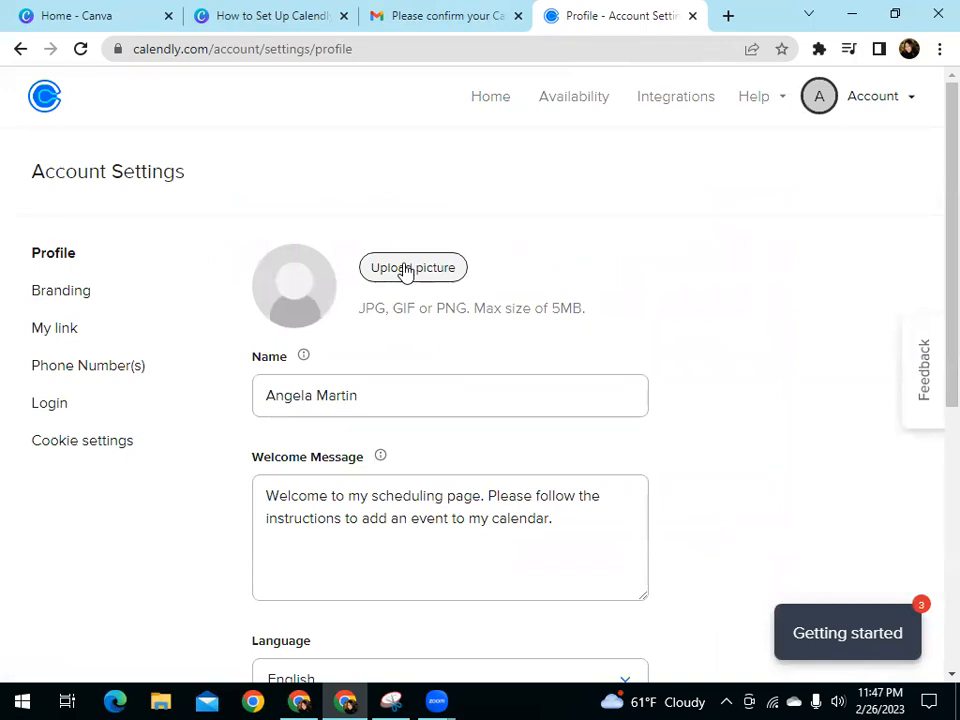
# Search the Downloads folder for logo and upload TWC Logo enlarged.jpg as the profile picture, applying the default crop
pyautogui.click(407, 268)
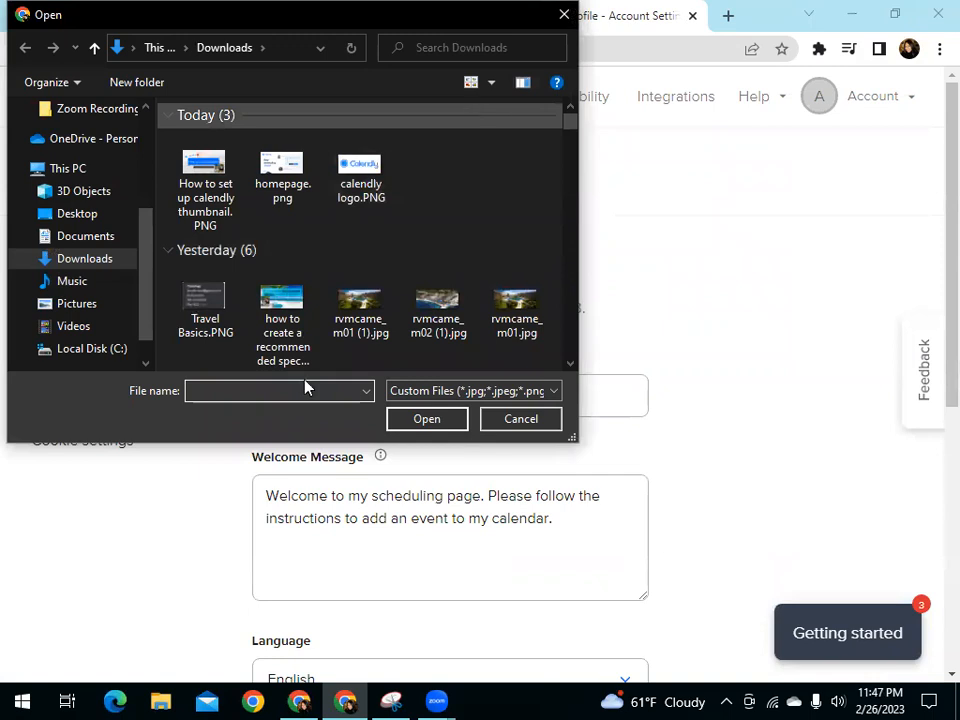
pyautogui.click(478, 58)
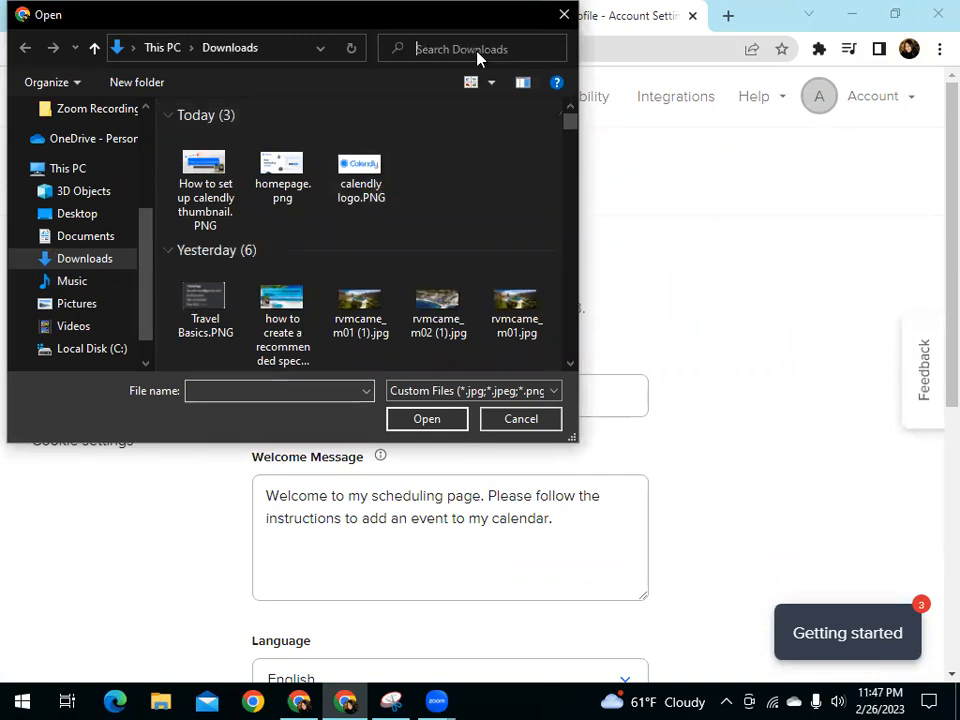
pyautogui.write('logo')
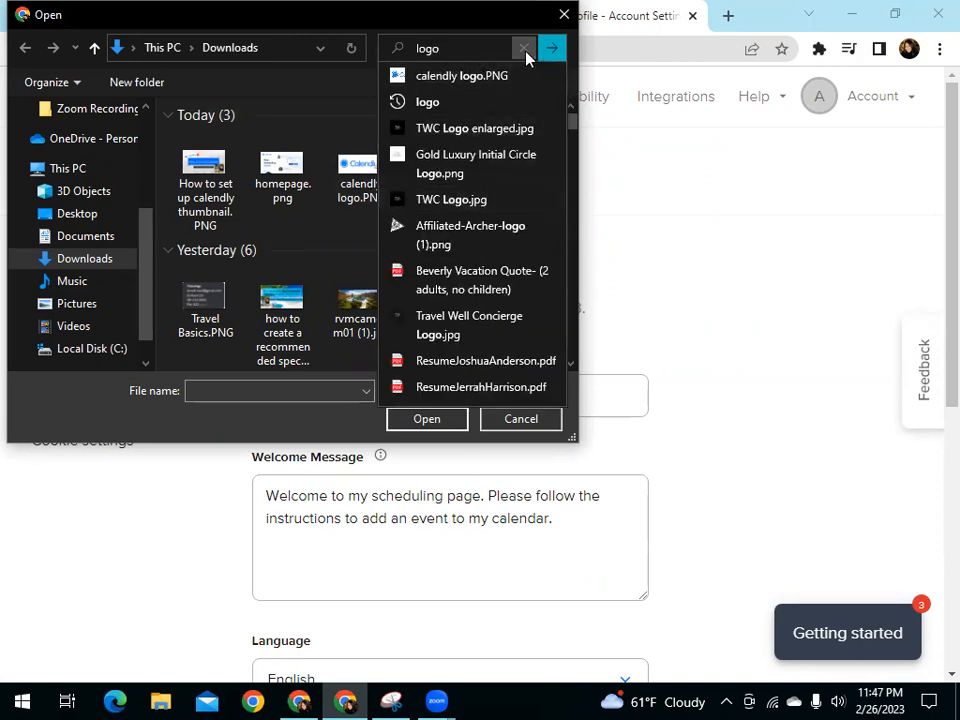
pyautogui.click(551, 52)
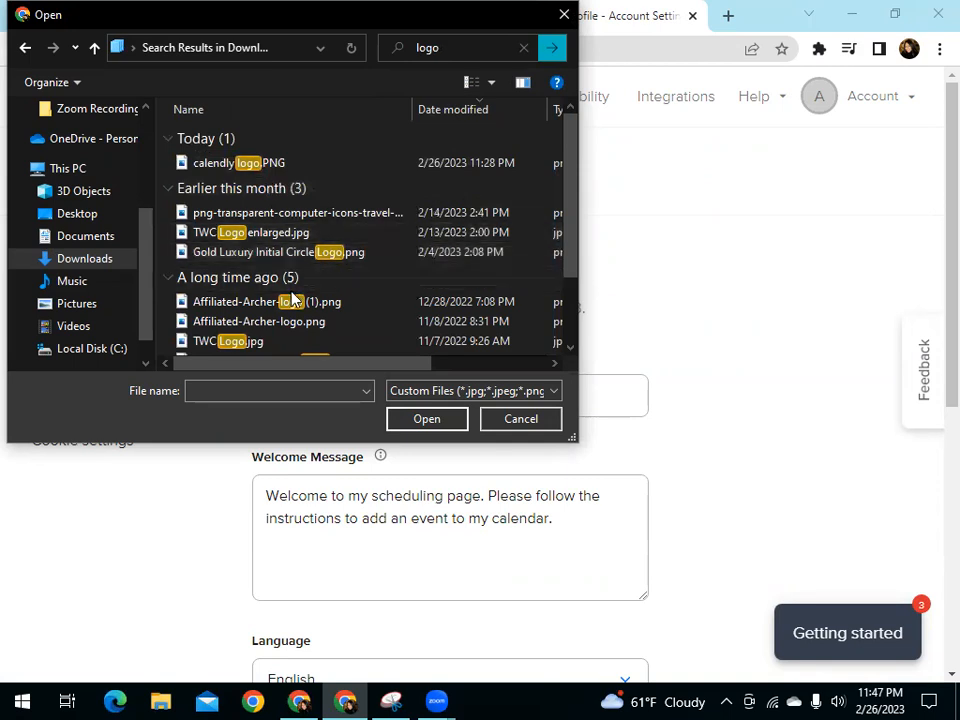
pyautogui.click(250, 232)
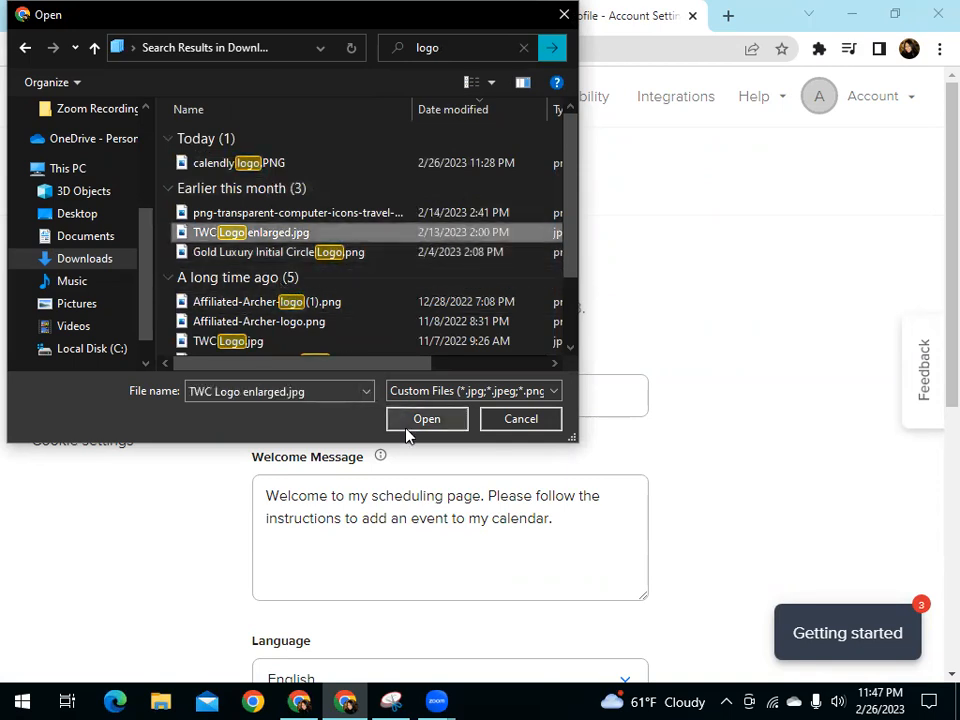
pyautogui.click(408, 420)
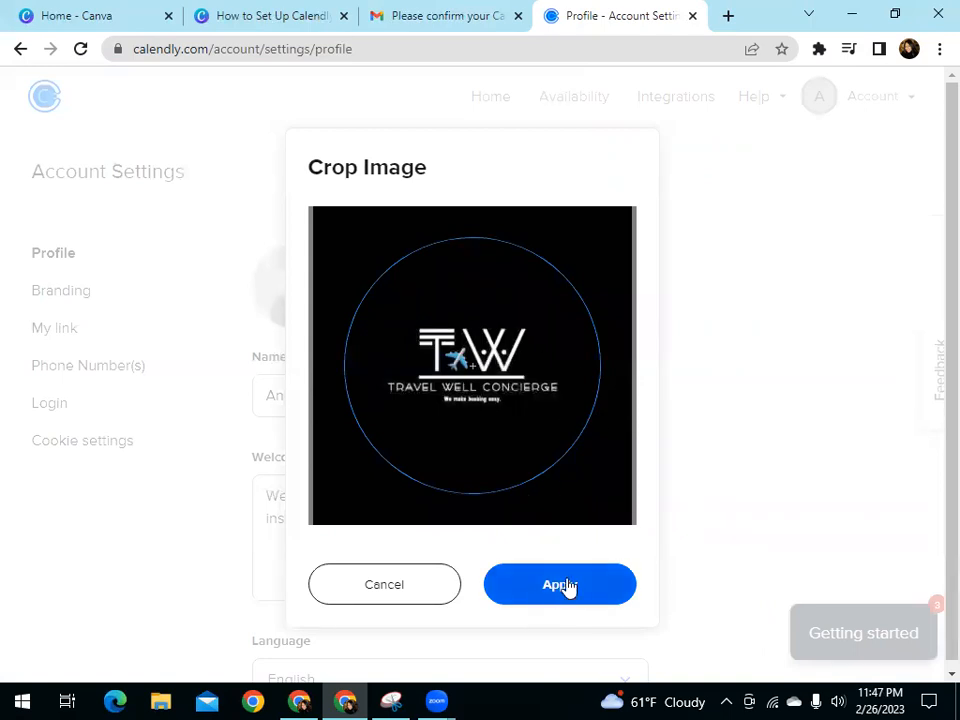
pyautogui.click(565, 585)
# Review the profile's name, welcome message and regional settings, keep the 12h (am/pm) time format and save the changes
pyautogui.scroll(-1, 450, 452)
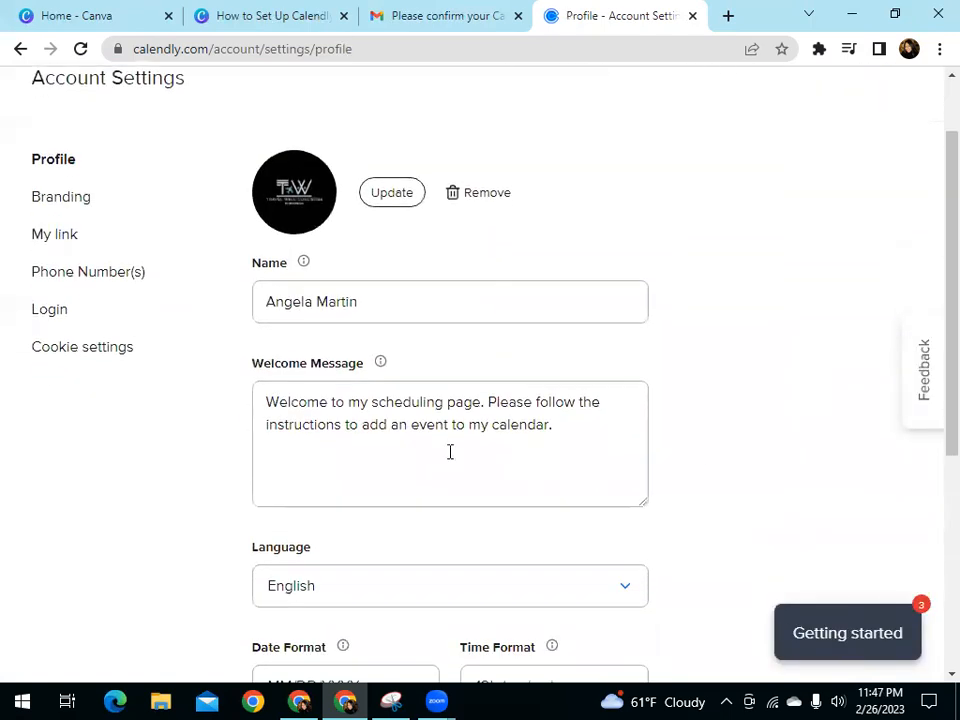
pyautogui.click(365, 314)
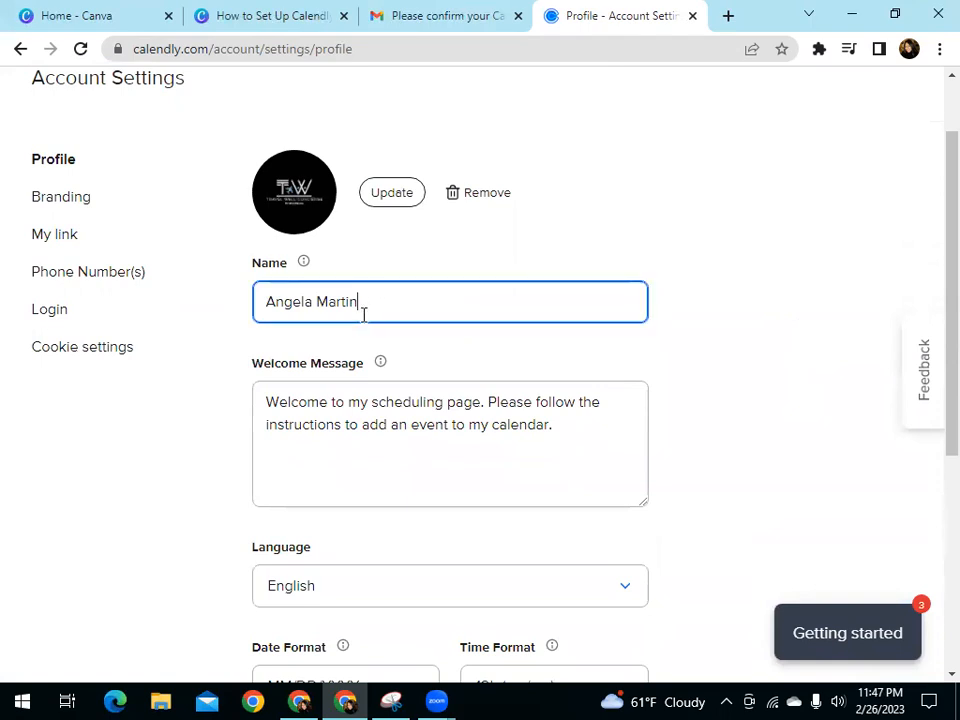
pyautogui.moveTo(362, 300); pyautogui.dragTo(264, 296)
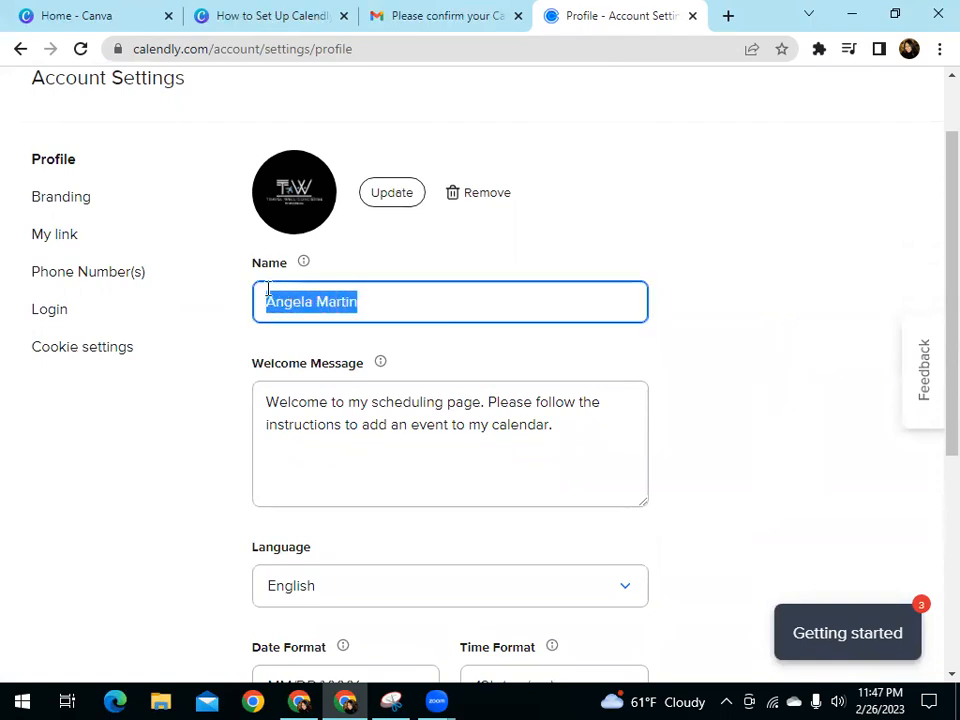
pyautogui.click(738, 331)
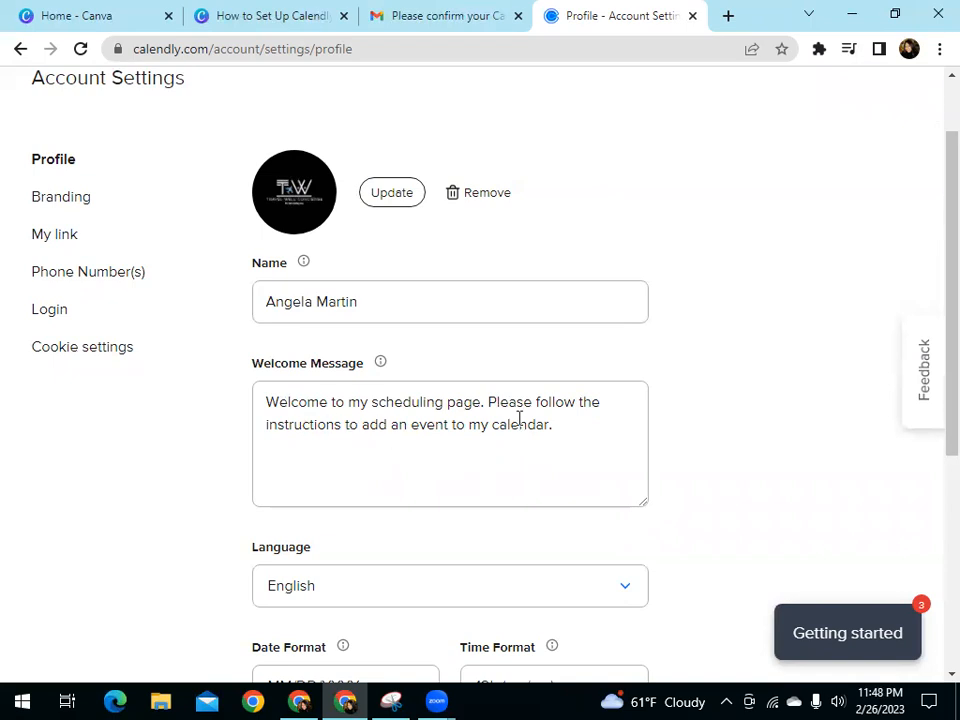
pyautogui.scroll(-2, 722, 447)
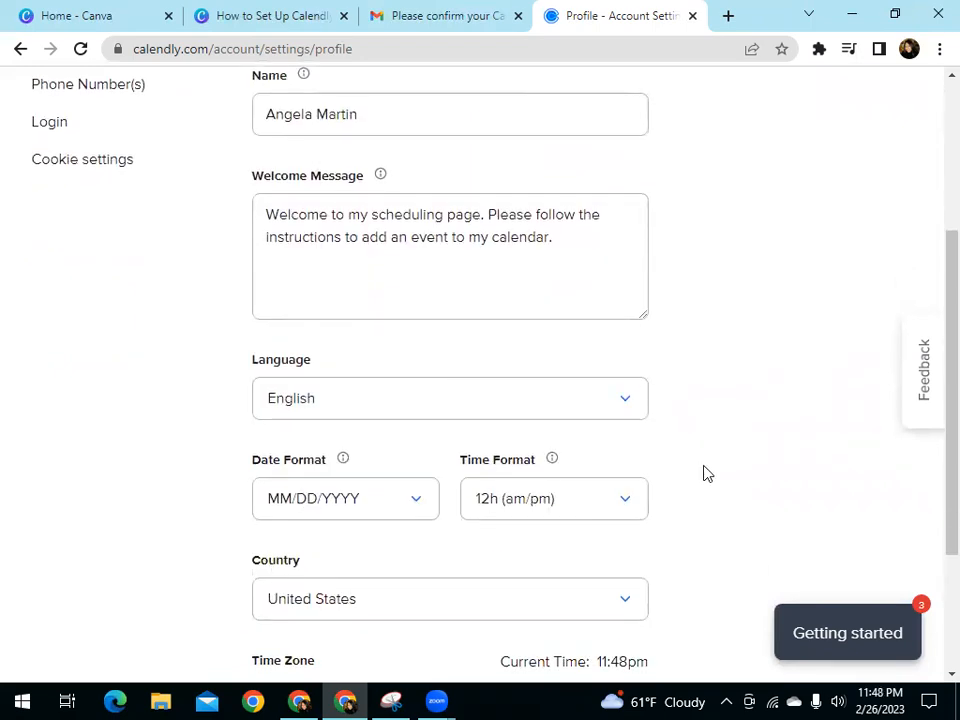
pyautogui.scroll(-1, 705, 472)
pyautogui.click(593, 421)
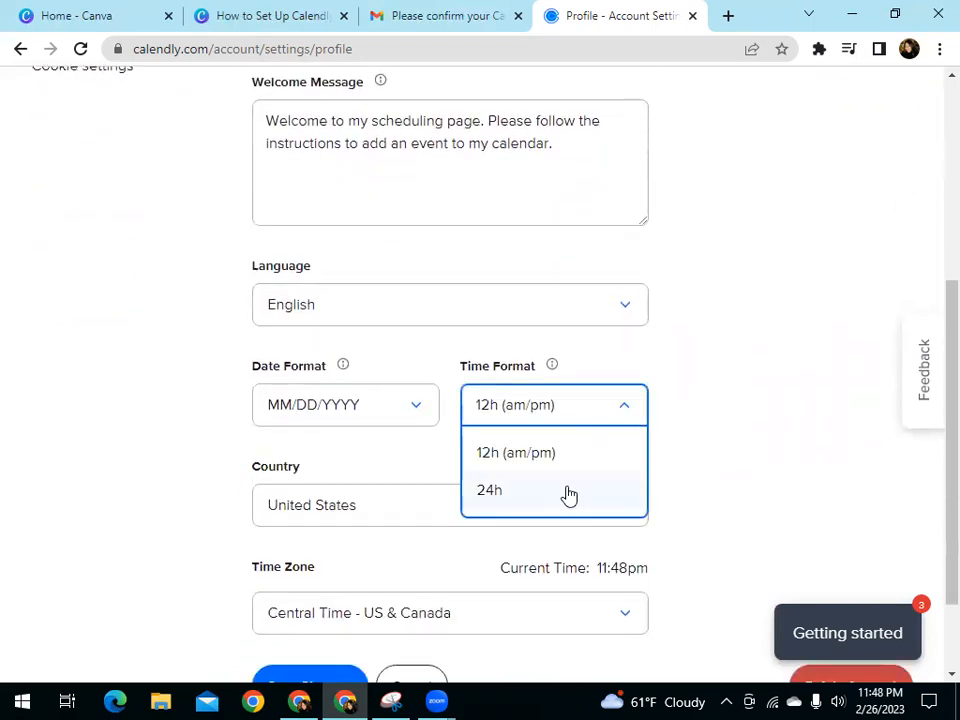
pyautogui.click(658, 463)
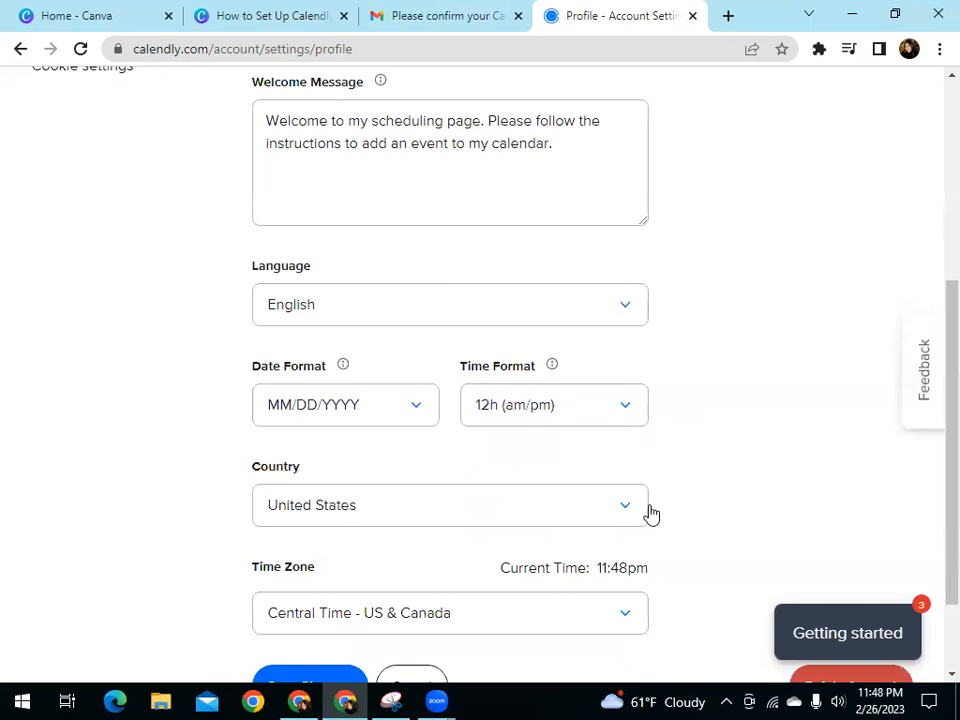
pyautogui.scroll(-1, 650, 520)
pyautogui.click(286, 604)
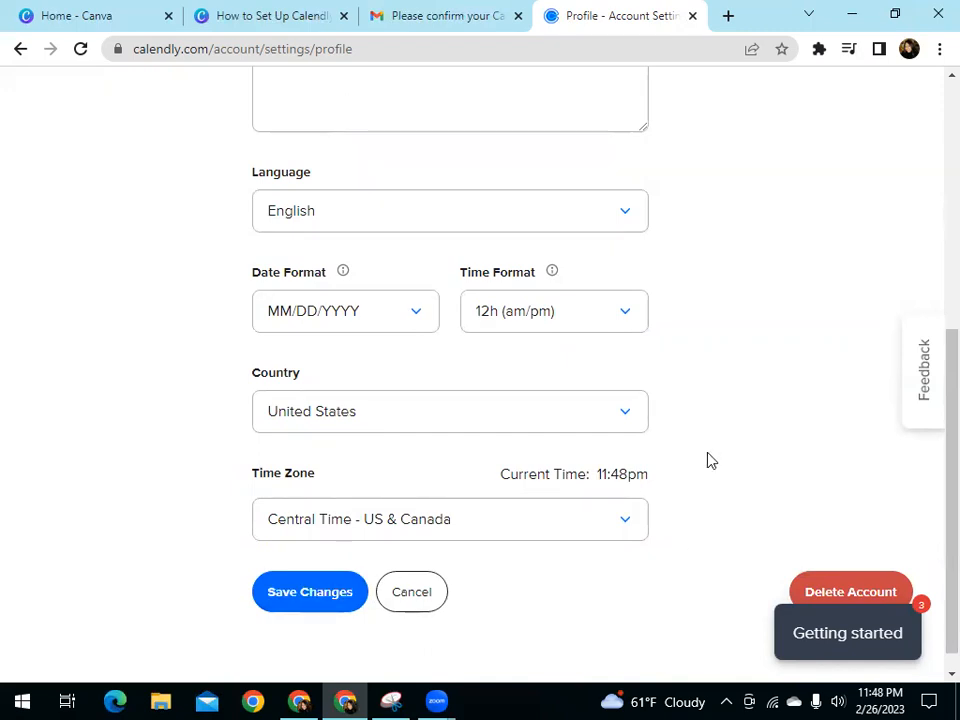
# Return to the event types on the home page and start creating a new event type
pyautogui.scroll(5, 707, 460)
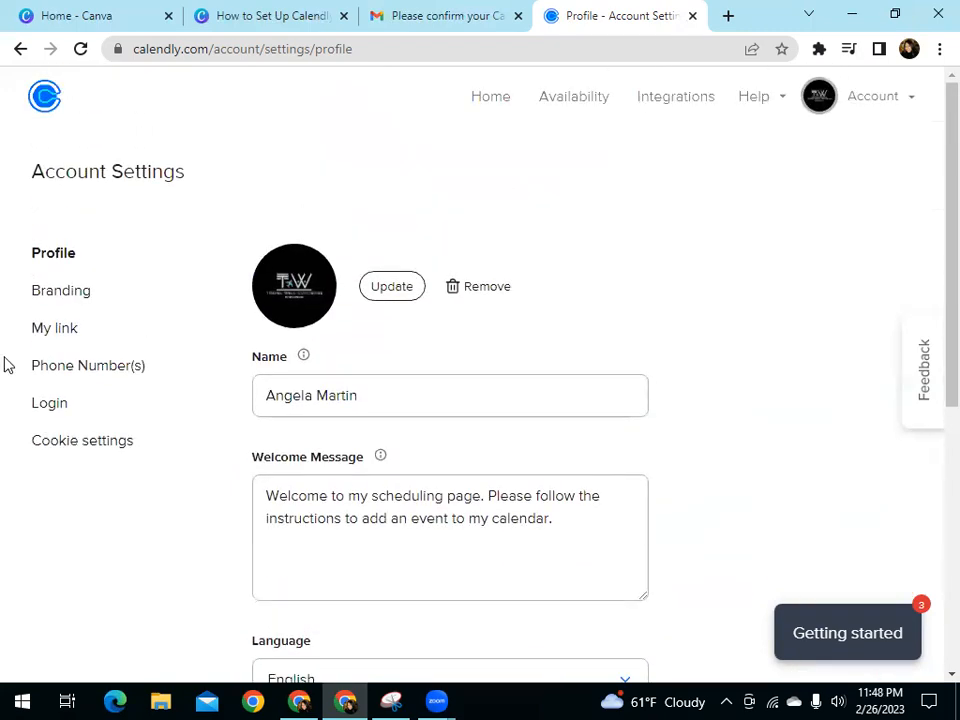
pyautogui.click(477, 105)
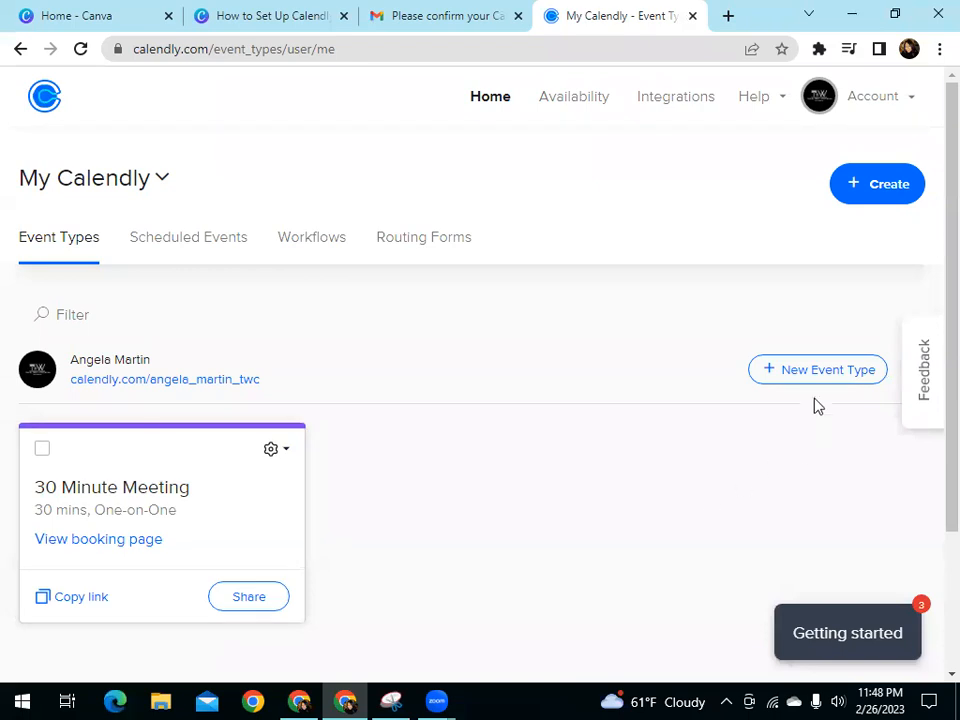
pyautogui.click(817, 370)
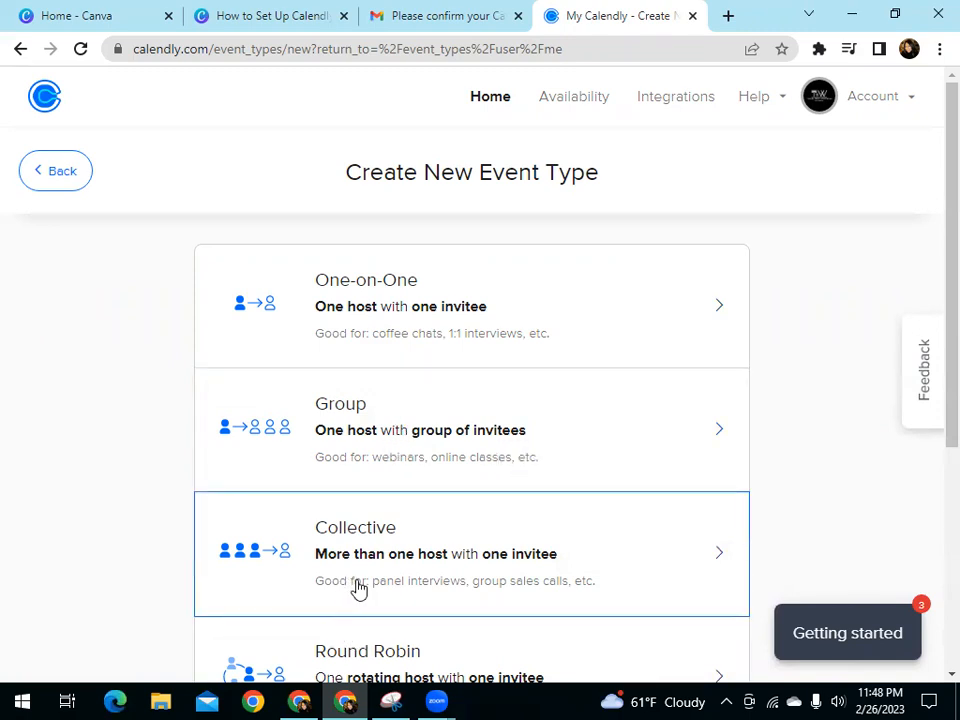
# Compare the available event types and choose Group, with one host and a group of invitees
pyautogui.scroll(-1, 359, 589)
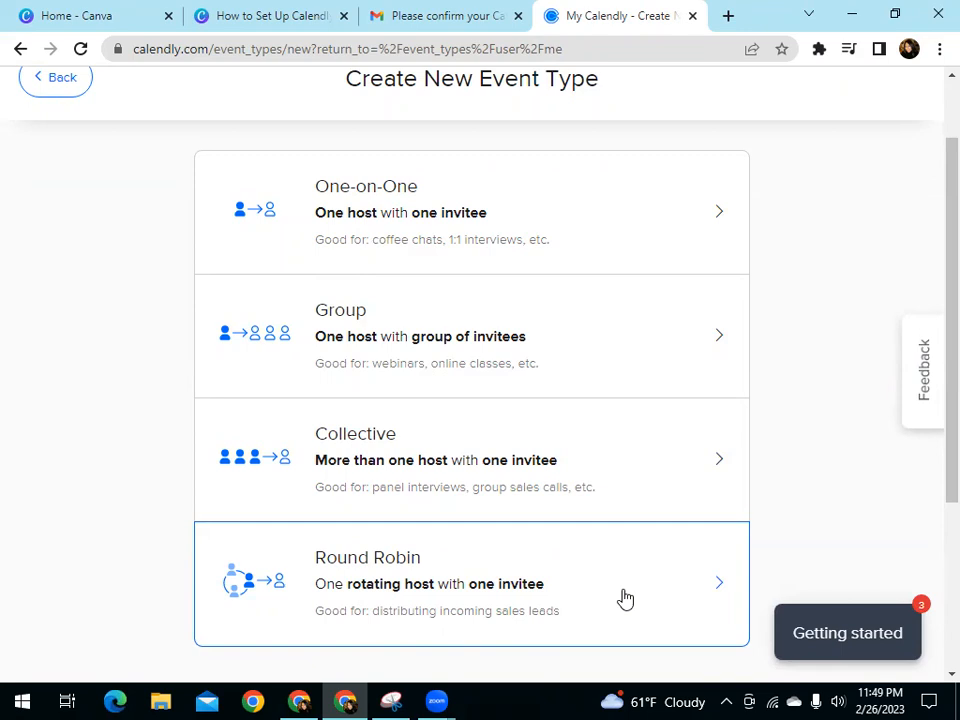
pyautogui.scroll(1, 603, 603)
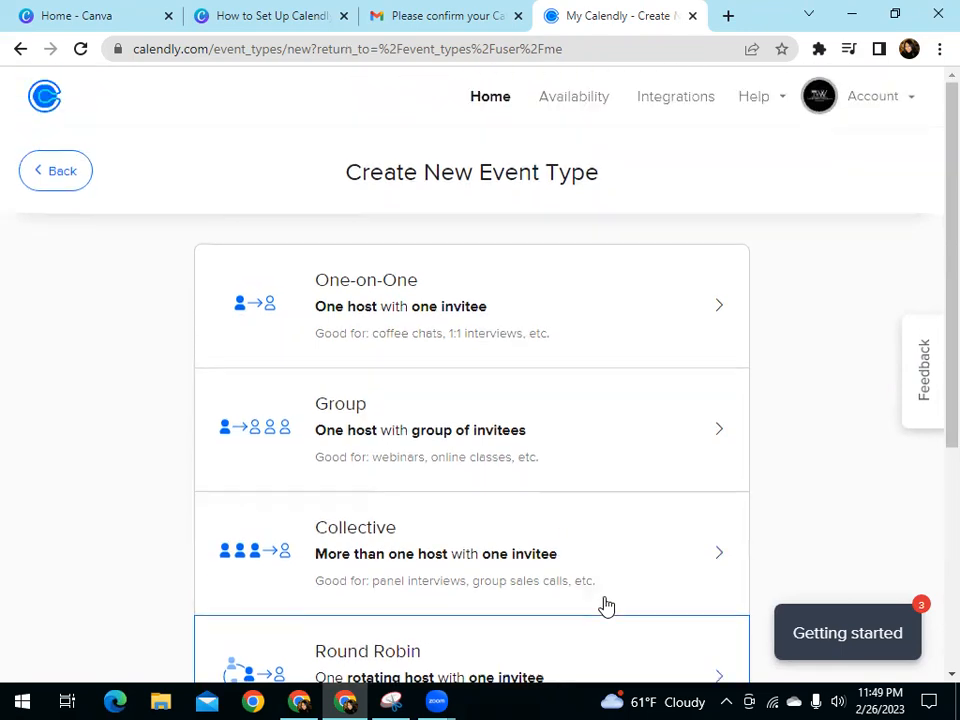
pyautogui.scroll(-1, 605, 605)
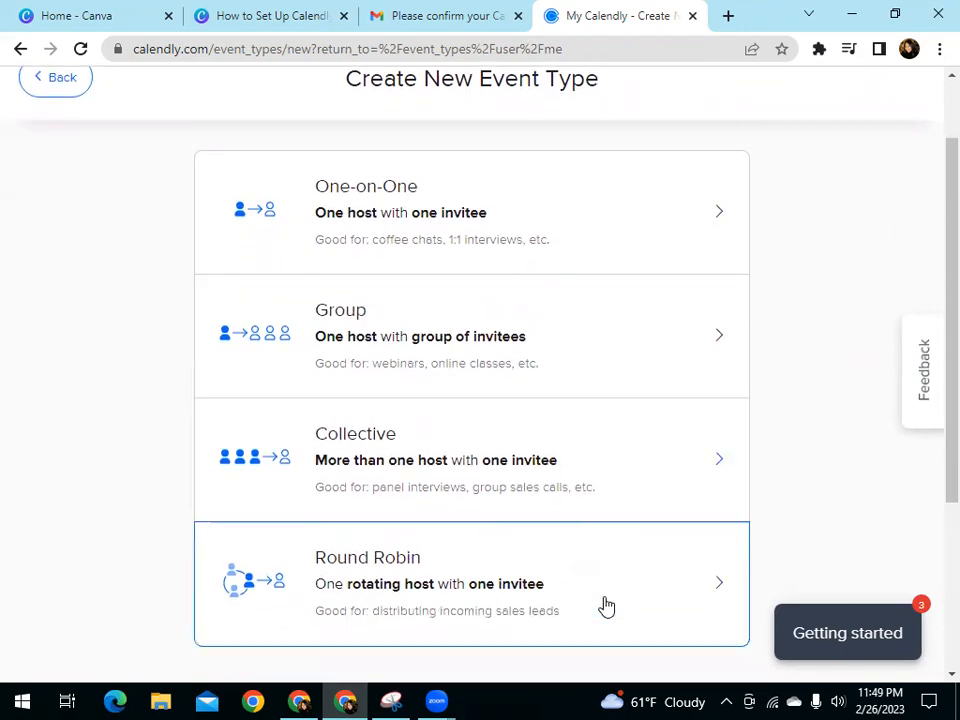
pyautogui.scroll(1, 606, 606)
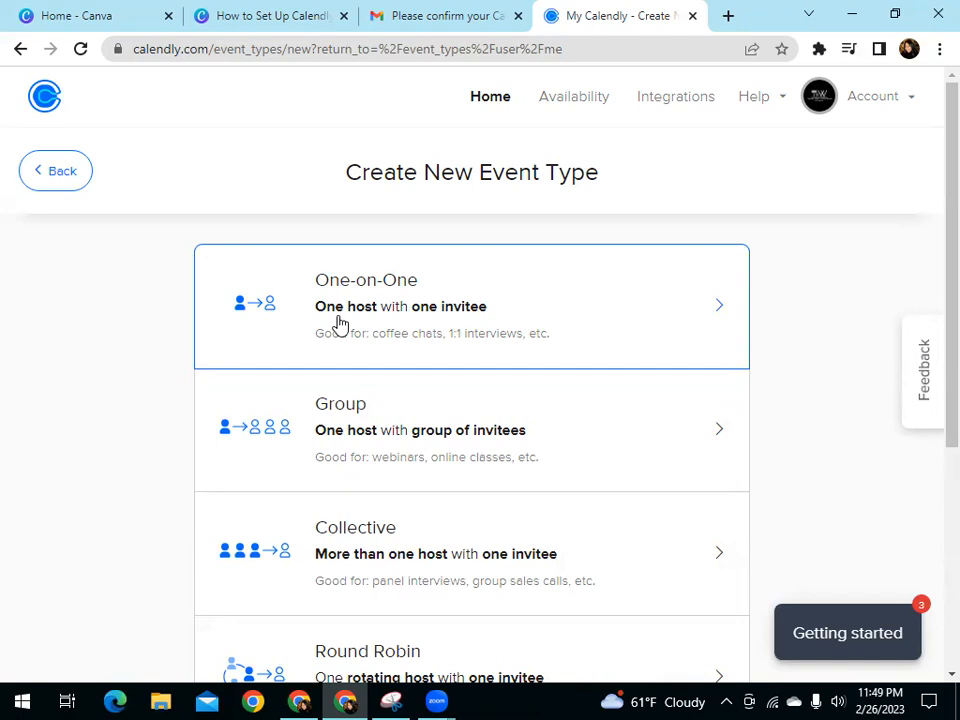
pyautogui.click(399, 440)
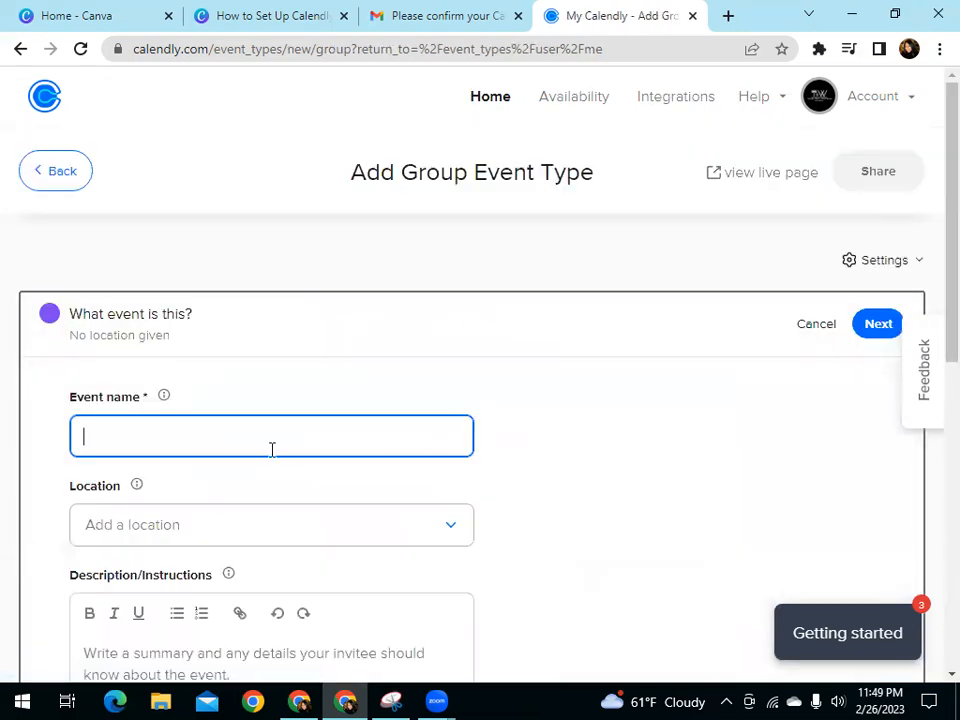
# Name the group event Travel Agent Informational Meeting
pyautogui.write('Travel Agent Informaal Meeting')
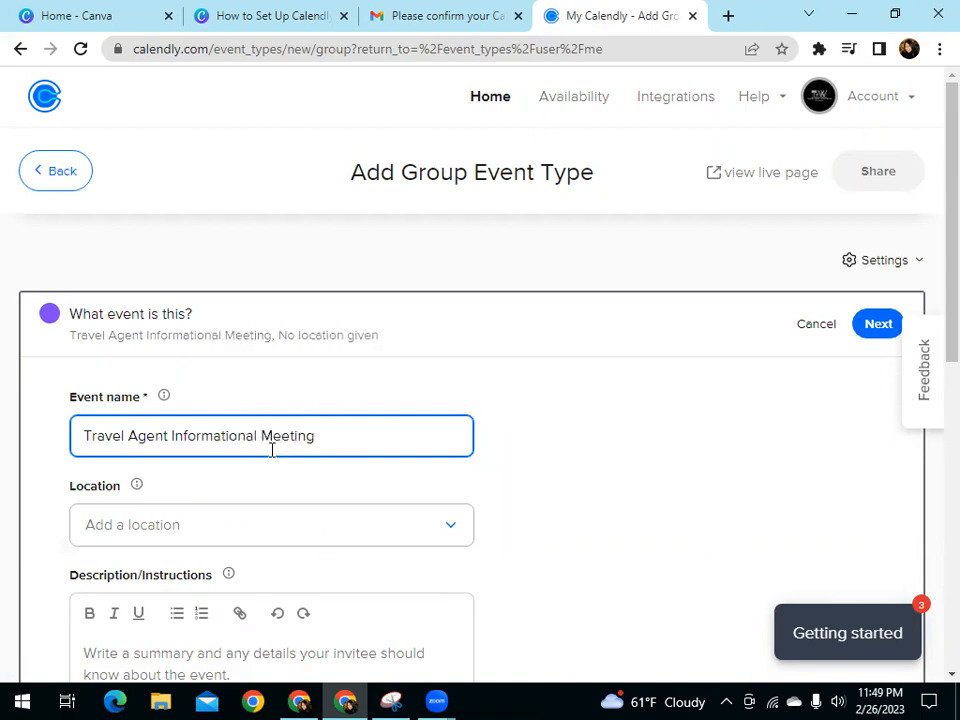
# Rename the group event to Remote Travel Agent Informational Meeting
pyautogui.click(172, 436)
pyautogui.click(86, 432)
pyautogui.write('Remote')
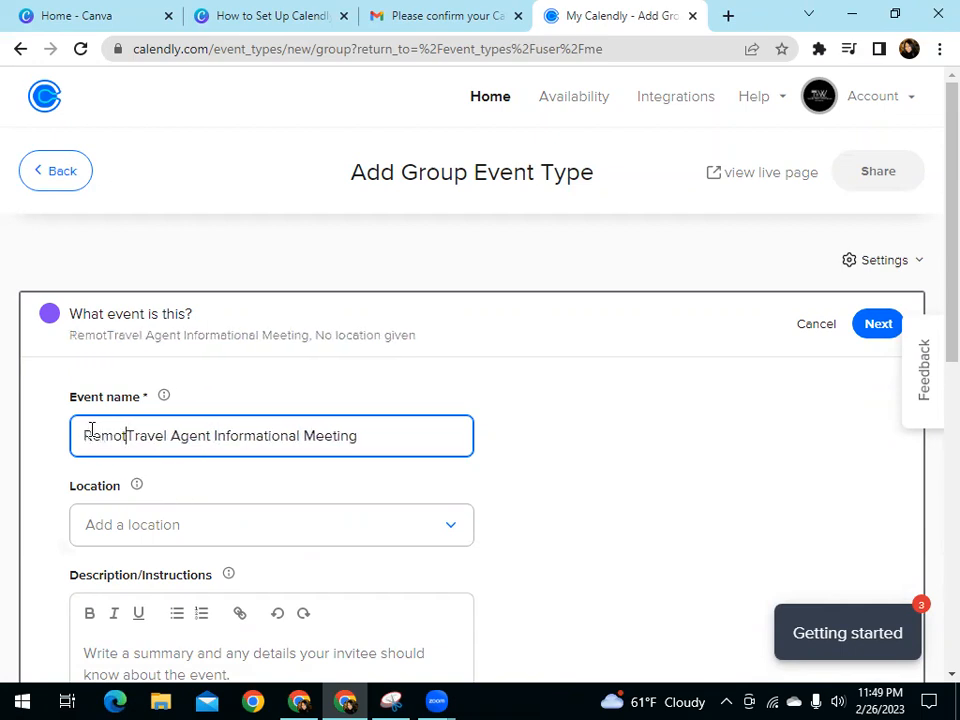
# Look through the event's location options and choose a Custom location displayed while booking
pyautogui.click(122, 534)
pyautogui.scroll(-3, 519, 549)
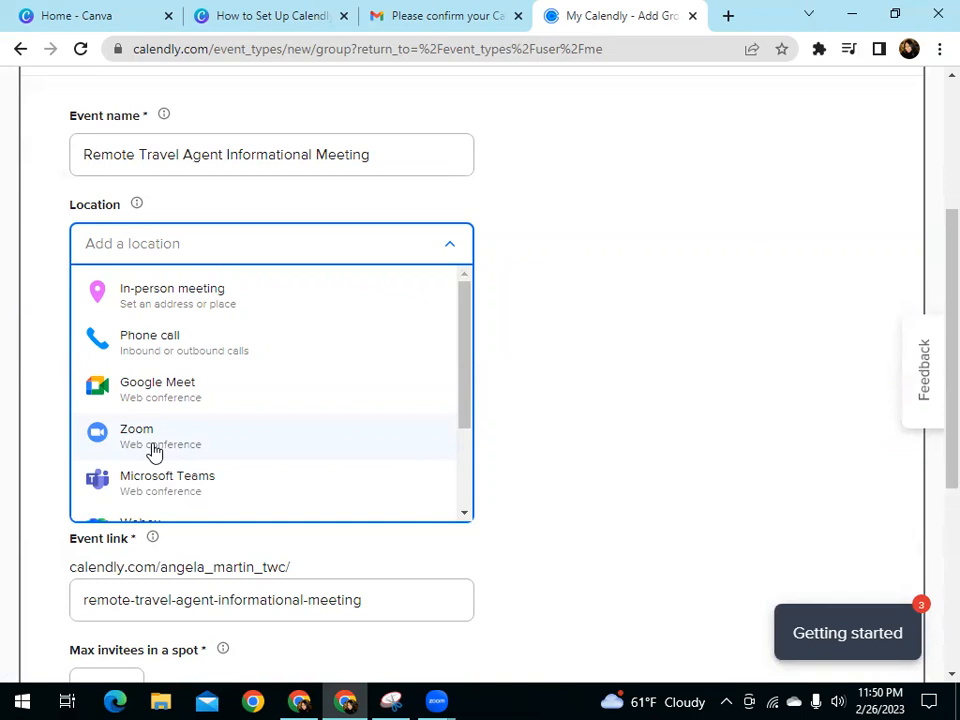
pyautogui.scroll(-5, 152, 452)
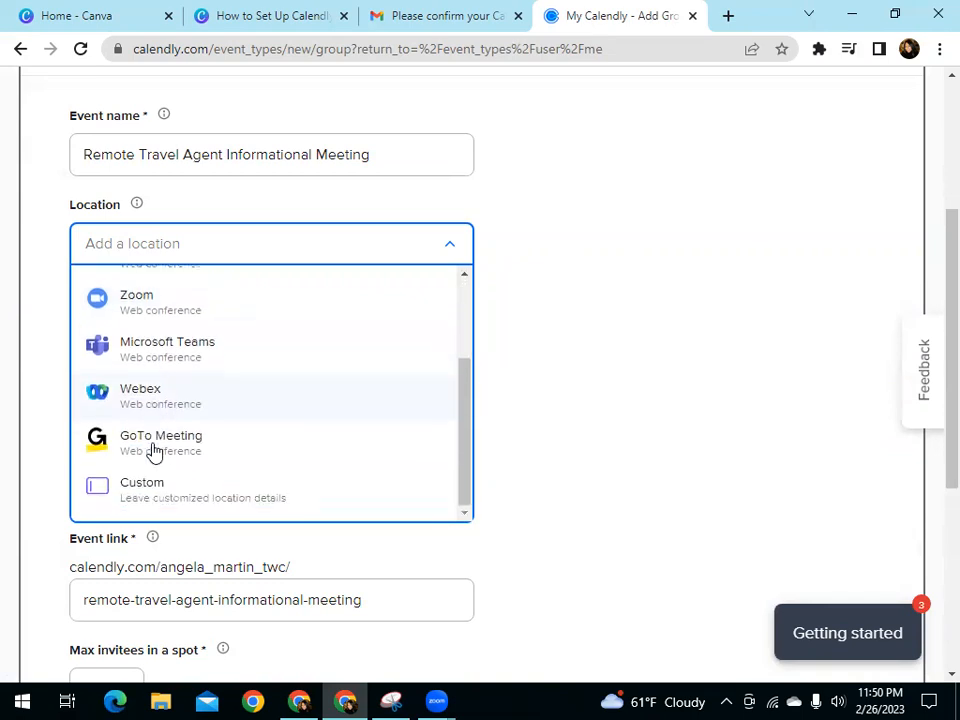
pyautogui.click(163, 406)
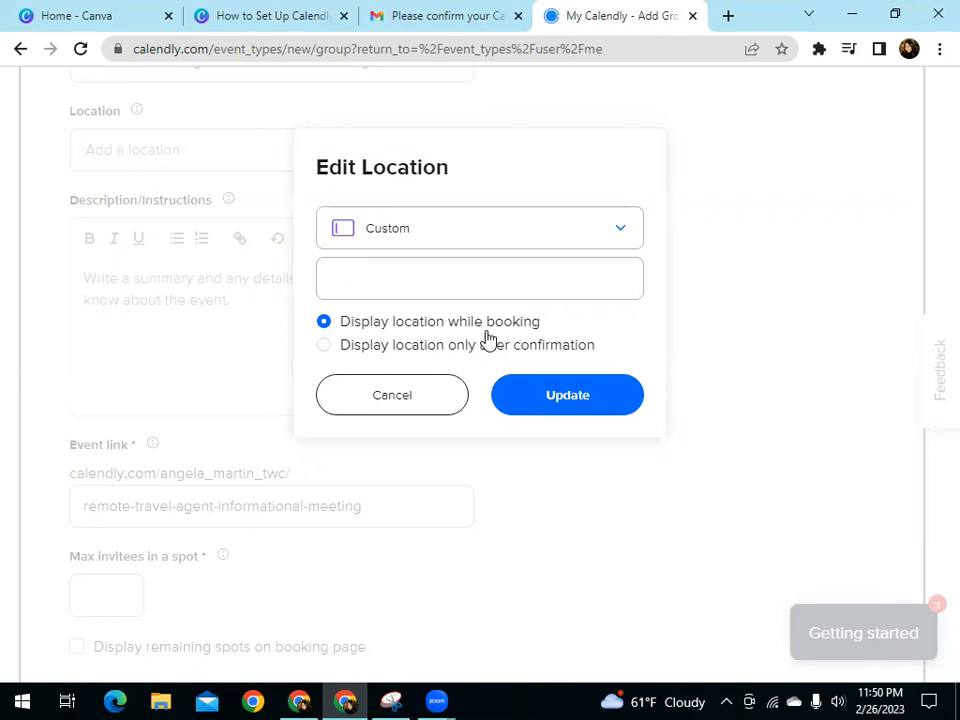
pyautogui.click(557, 396)
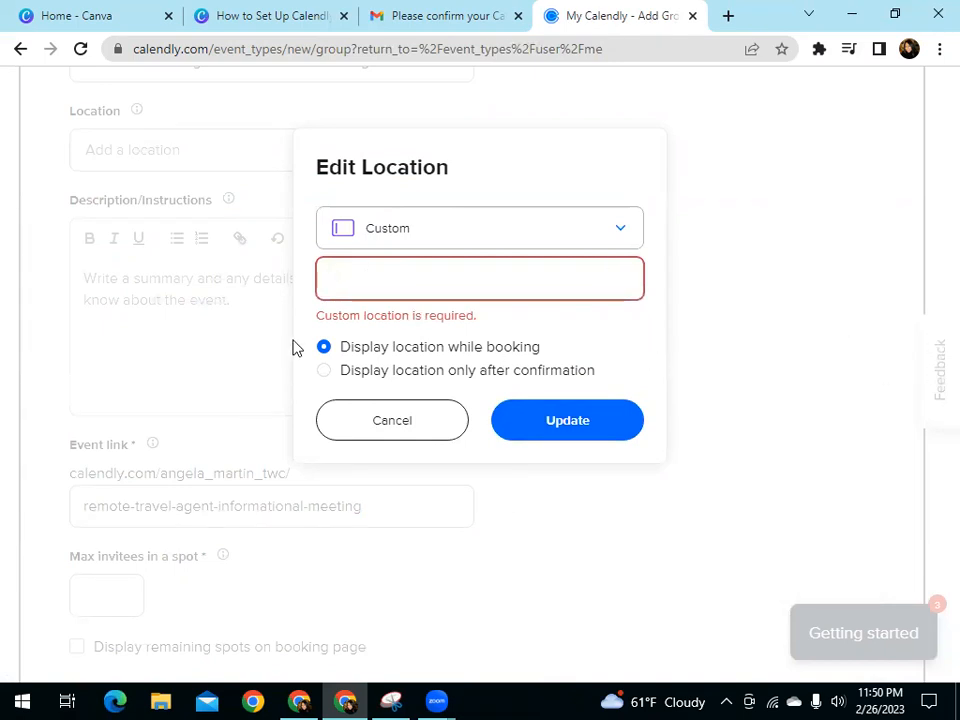
# Enter "This meeting will be held via Zoom. The Zoom meeting details have been provided below." as the custom location and update it
pyautogui.write('This m')
pyautogui.write('eeting will be')
pyautogui.write(' held via ')
pyautogui.write('Zoom. The Z')
pyautogui.write('oom Meeting')
pyautogui.write(' details have been prov')
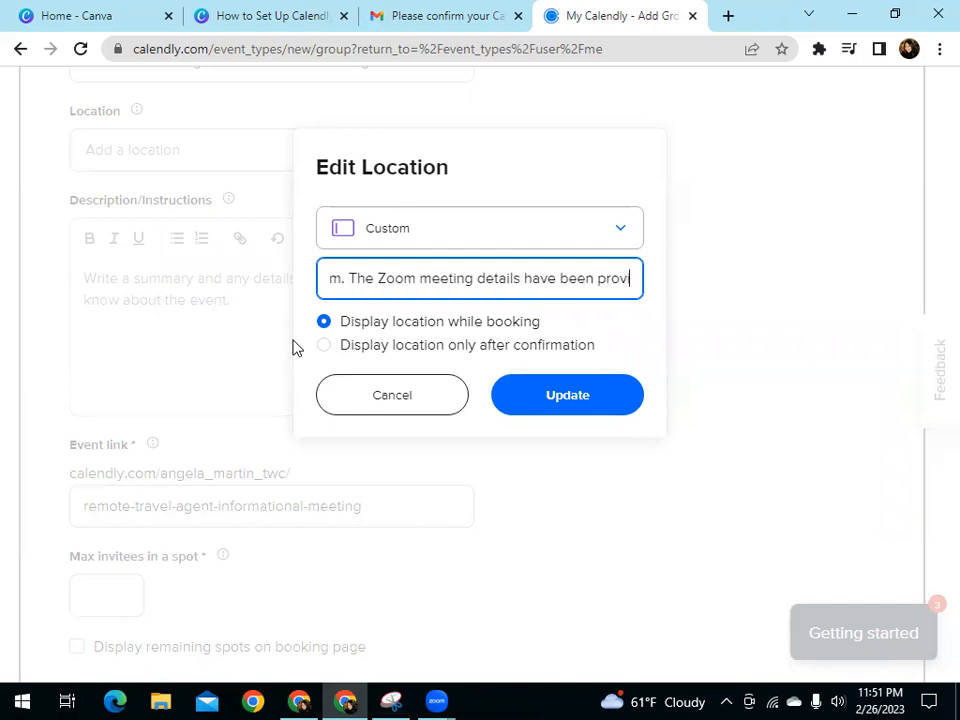
pyautogui.write('low.')
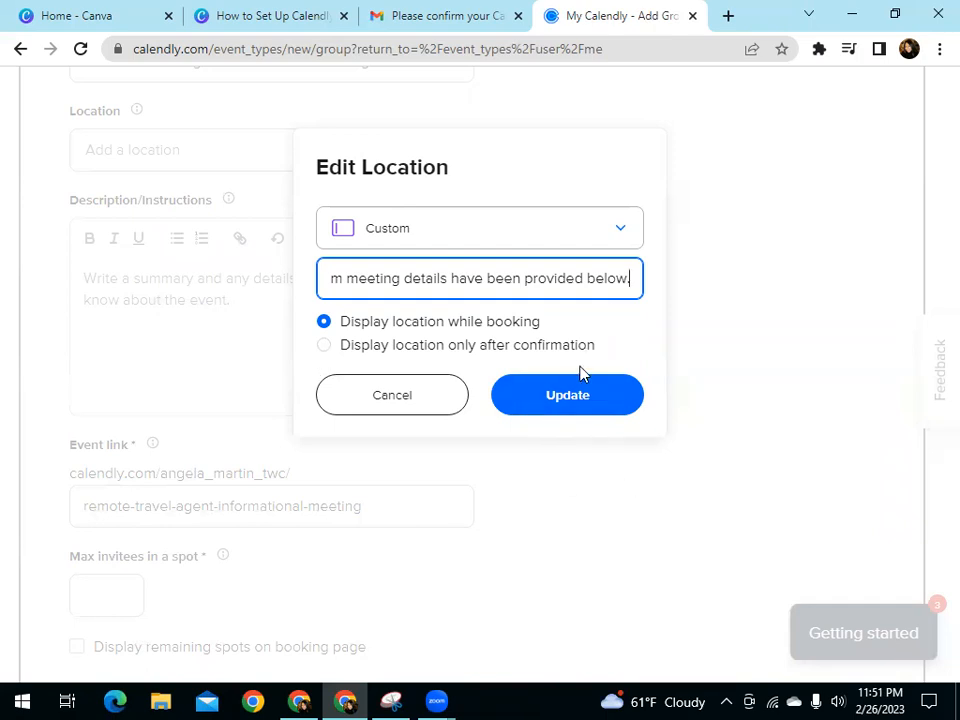
pyautogui.click(574, 405)
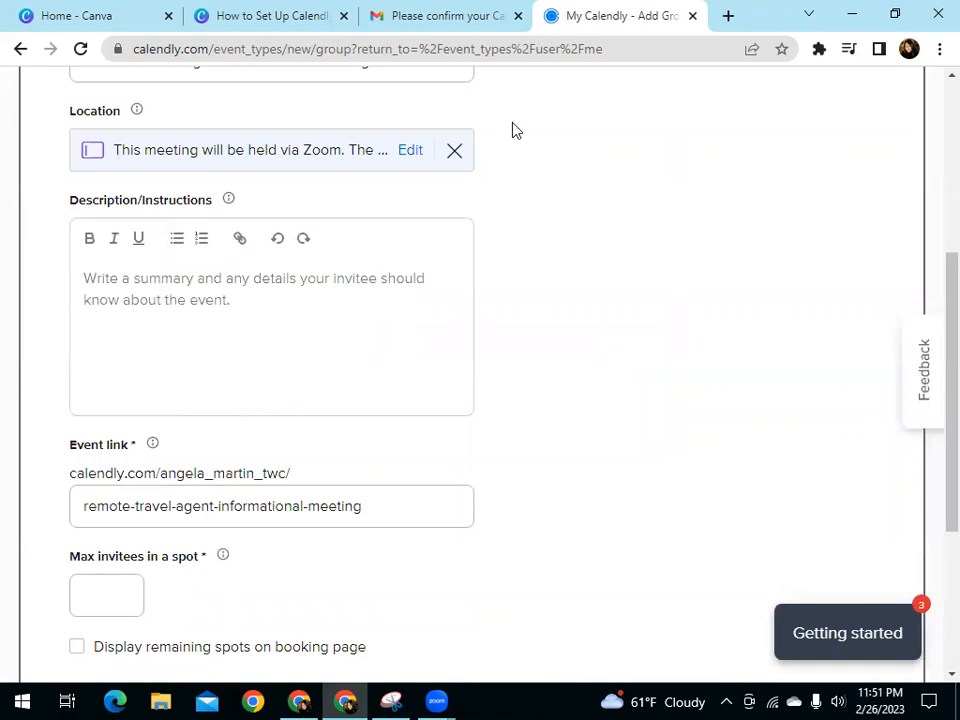
# Edit the custom location, replace its whole text with "Zoom (TBD)" and update it
pyautogui.click(412, 152)
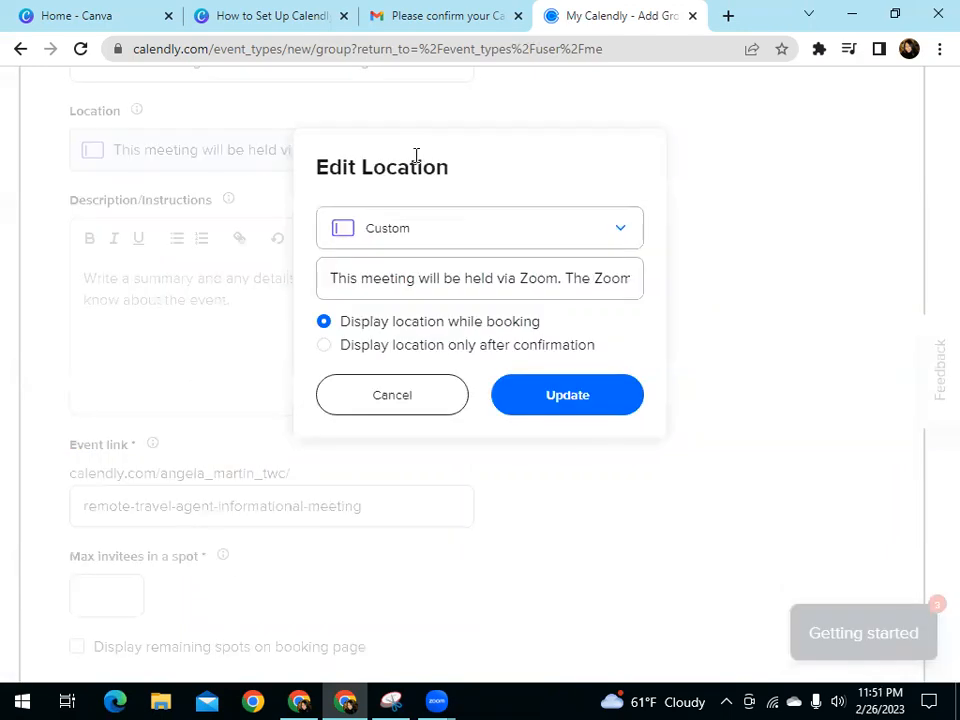
pyautogui.tripleClick(397, 270)
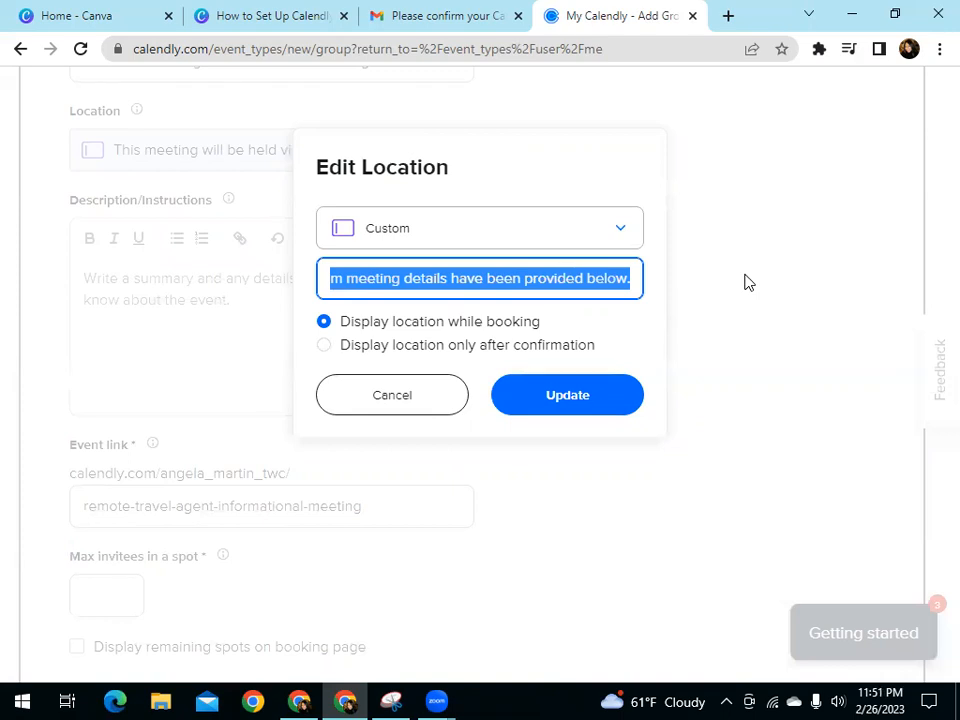
pyautogui.write('Zoom (T')
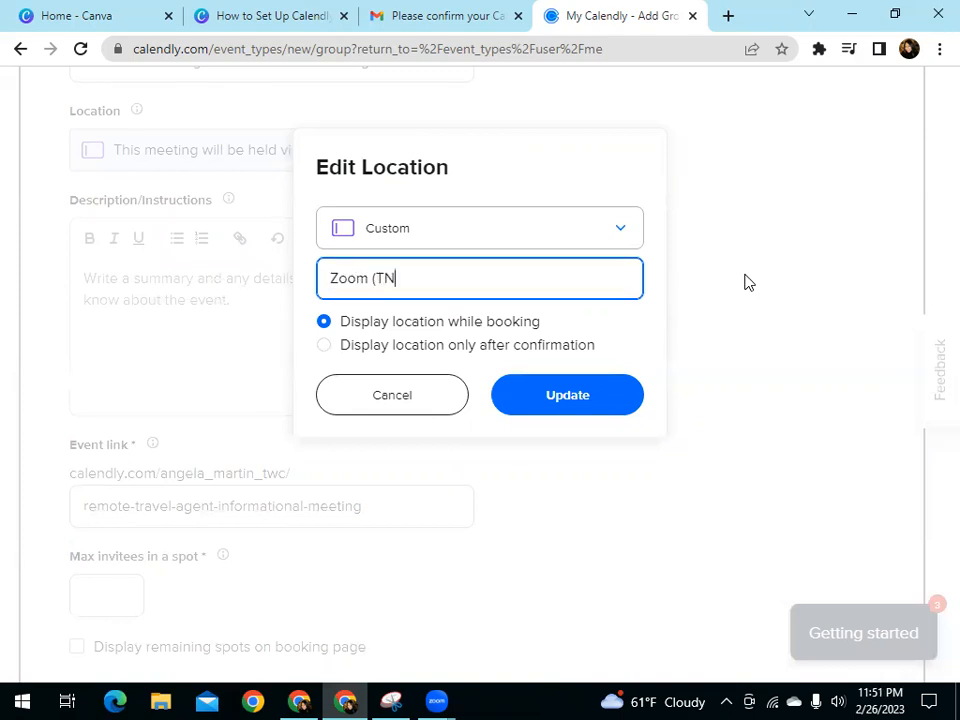
pyautogui.write('BD)')
pyautogui.click(553, 404)
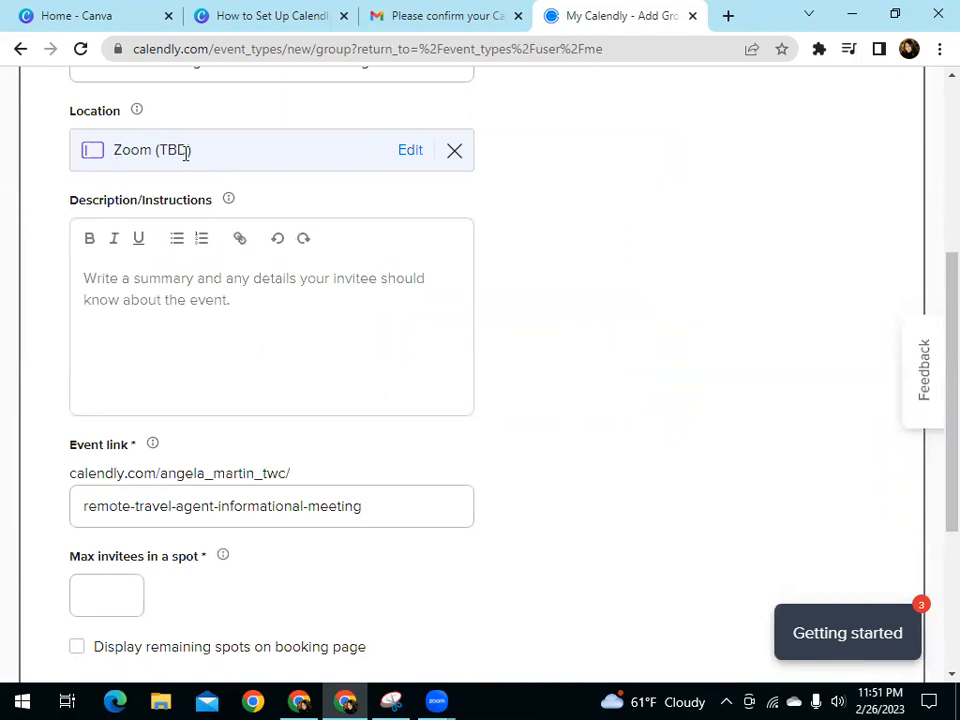
# Begin the event description with the line "Welcome to my booking page." and start a new paragraph
pyautogui.click(128, 298)
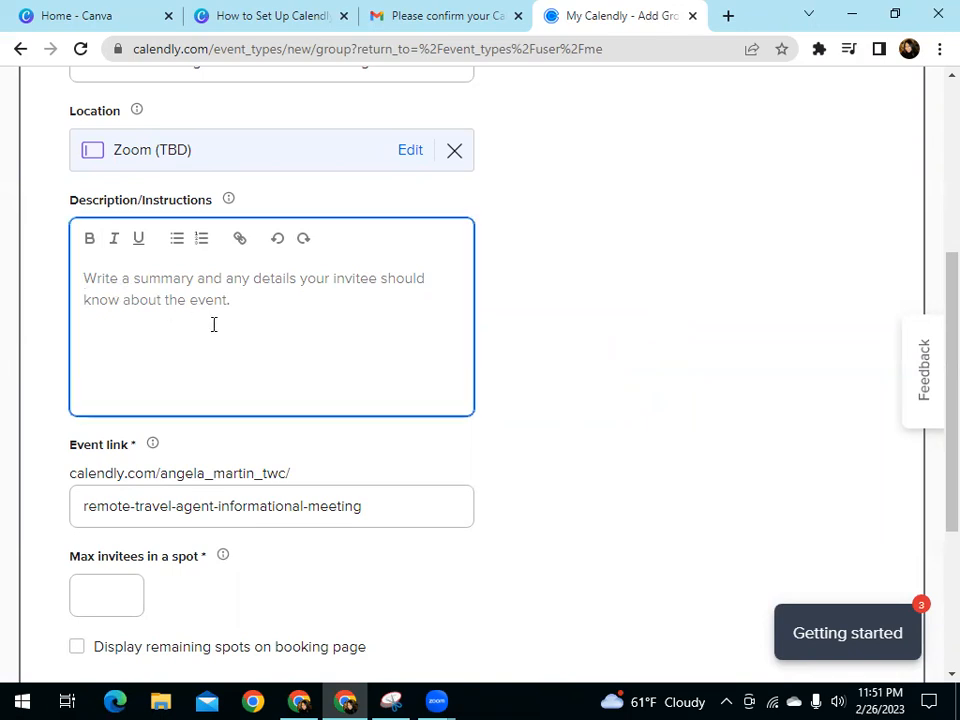
pyautogui.write('Welcom')
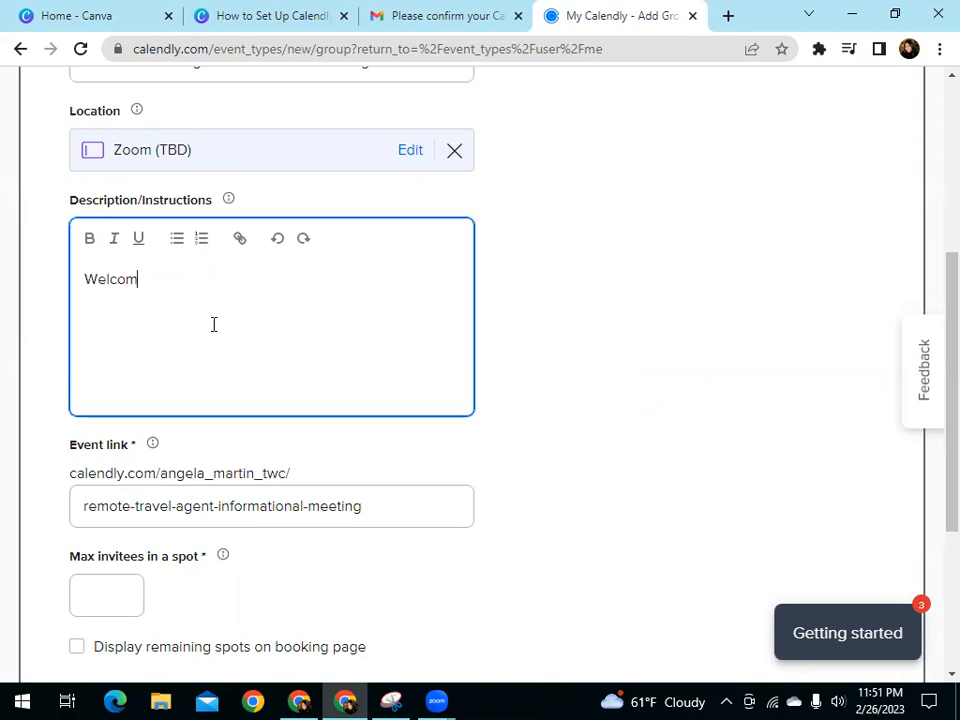
pyautogui.write('e Travel Agent')
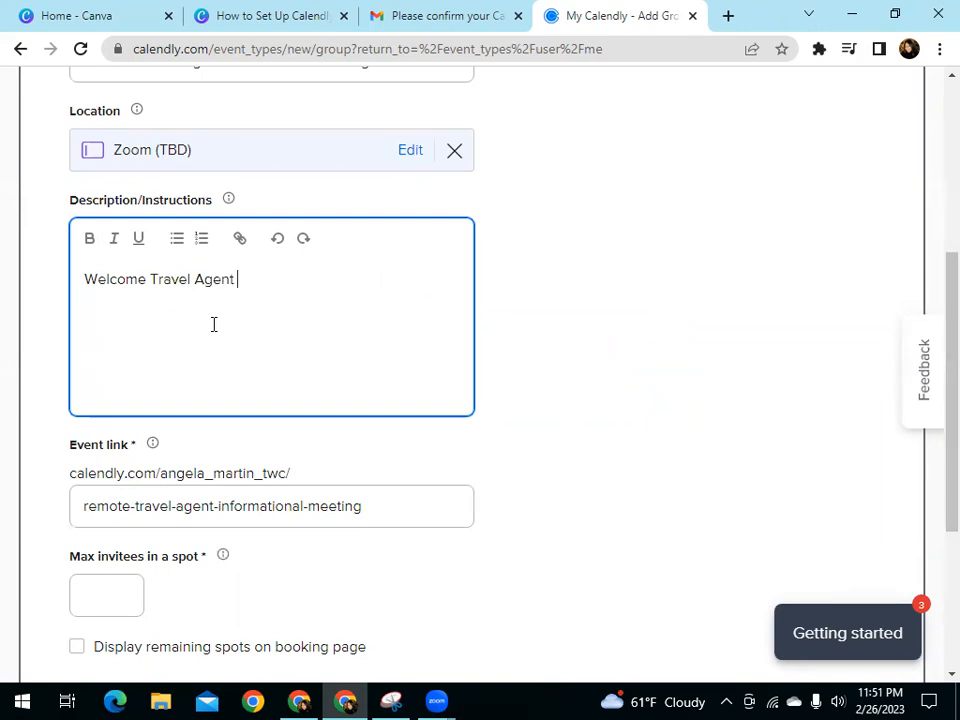
pyautogui.press('BackSpace')
pyautogui.press('BackSpace')
pyautogui.press('BackSpace')
pyautogui.press('BackSpace')
pyautogui.press('BackSpace')
pyautogui.press('BackSpace')
pyautogui.press('BackSpace')
pyautogui.press('BackSpace')
pyautogui.press('BackSpace')
pyautogui.press('BackSpace')
# Add the sentence "Please select a date and time that works best with your schedule." to the event description
pyautogui.press('BackSpace')
pyautogui.write('to ')
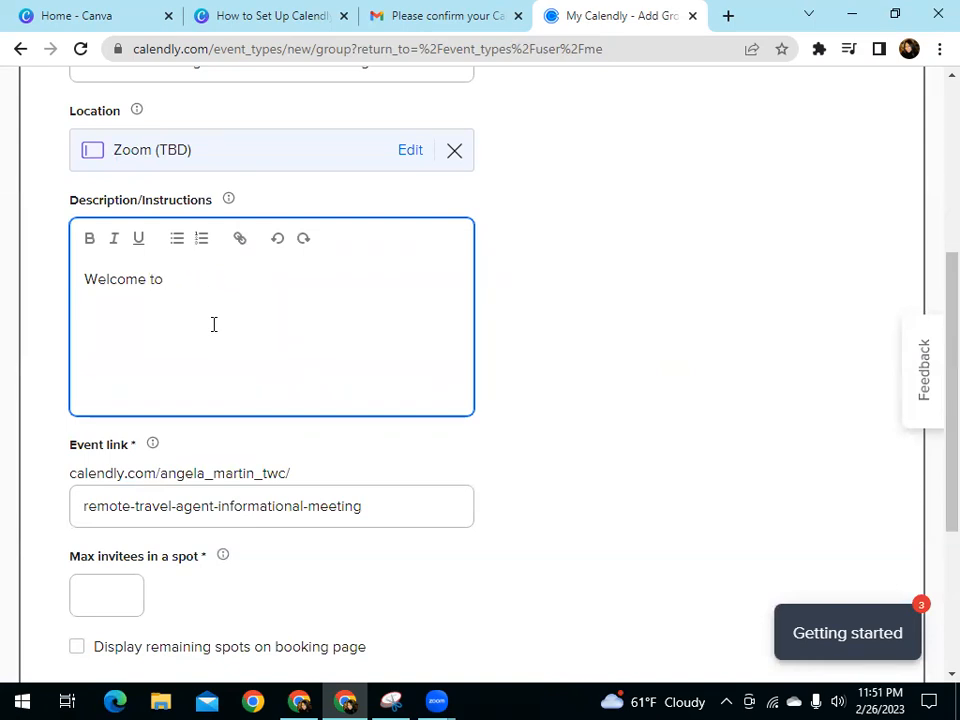
pyautogui.write('my booking page.')
pyautogui.press('Return')
pyautogui.write('Please select a date and time that works w')
pyautogui.press('BackSpace')
pyautogui.write('best with your schedule.')
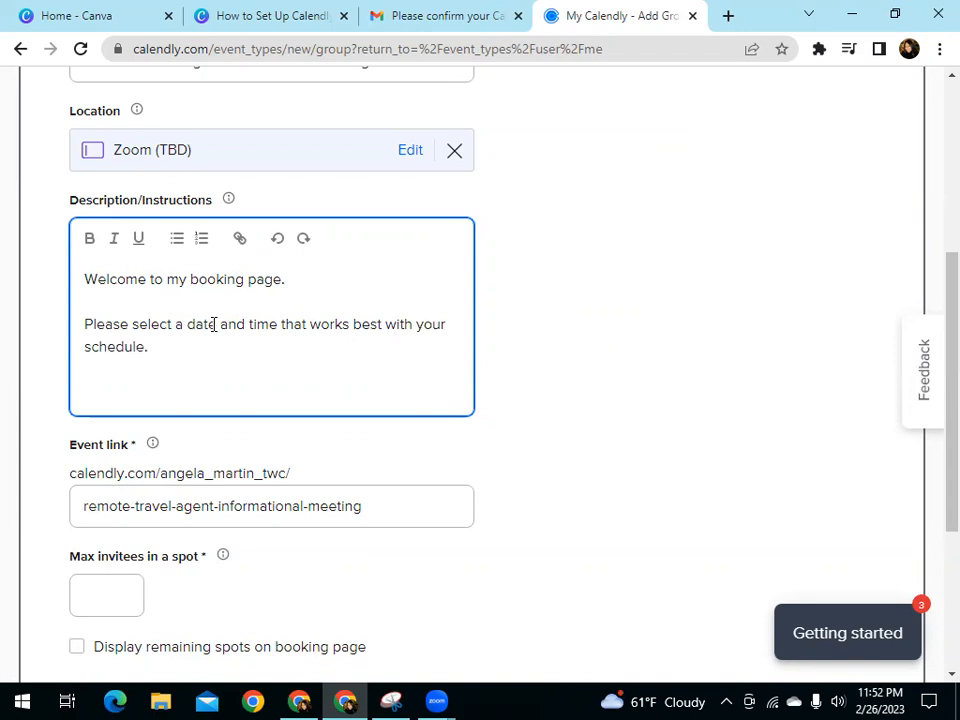
pyautogui.write(' The Zoom meeting det')
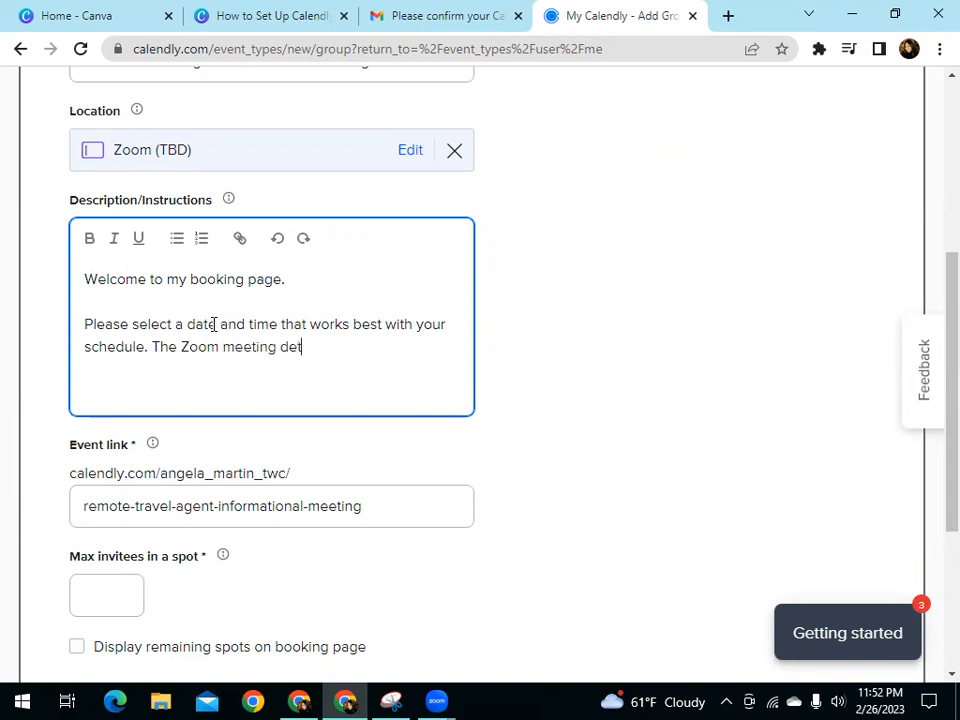
pyautogui.write('ails will be provided ')
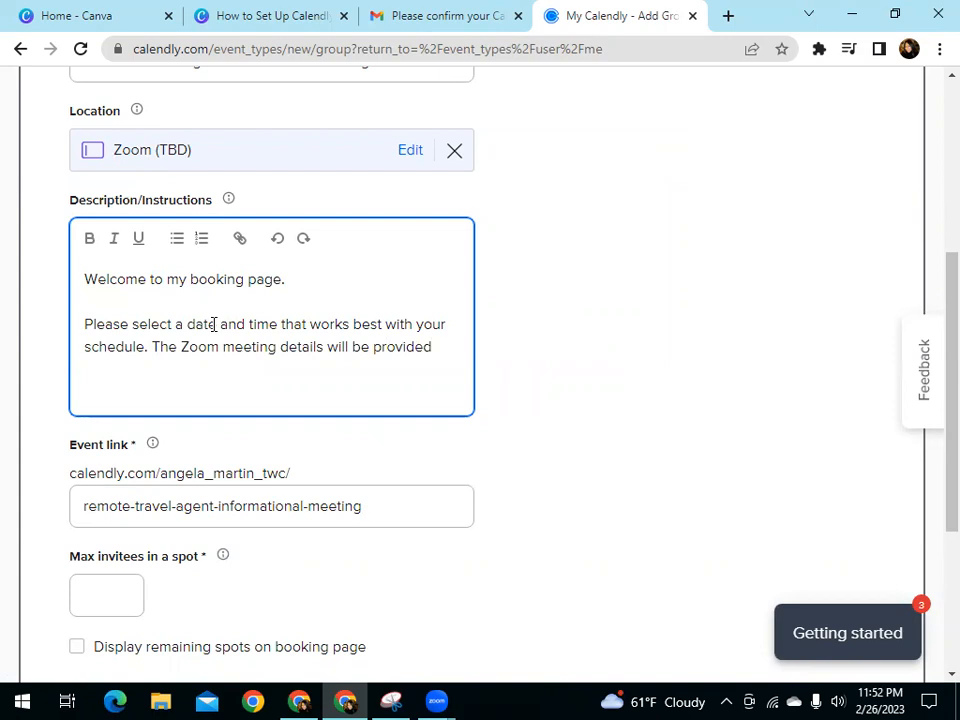
pyautogui.write('by email')
pyautogui.write(' the da')
# Continue the paragraph with "The Zoom meeting details will be provided by email one hour before your meeting begins."
pyautogui.press('BackSpace')
pyautogui.press('BackSpace')
pyautogui.press('BackSpace')
pyautogui.press('BackSpace')
pyautogui.press('BackSpace')
pyautogui.press('BackSpace')
pyautogui.write('one hour before ')
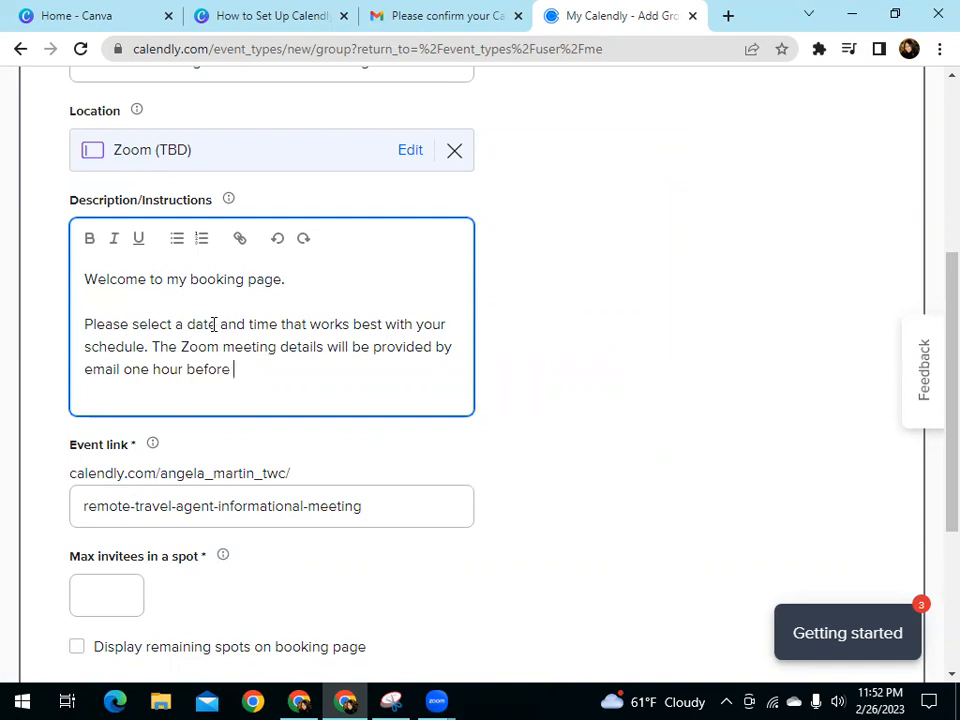
pyautogui.write('your meeting be')
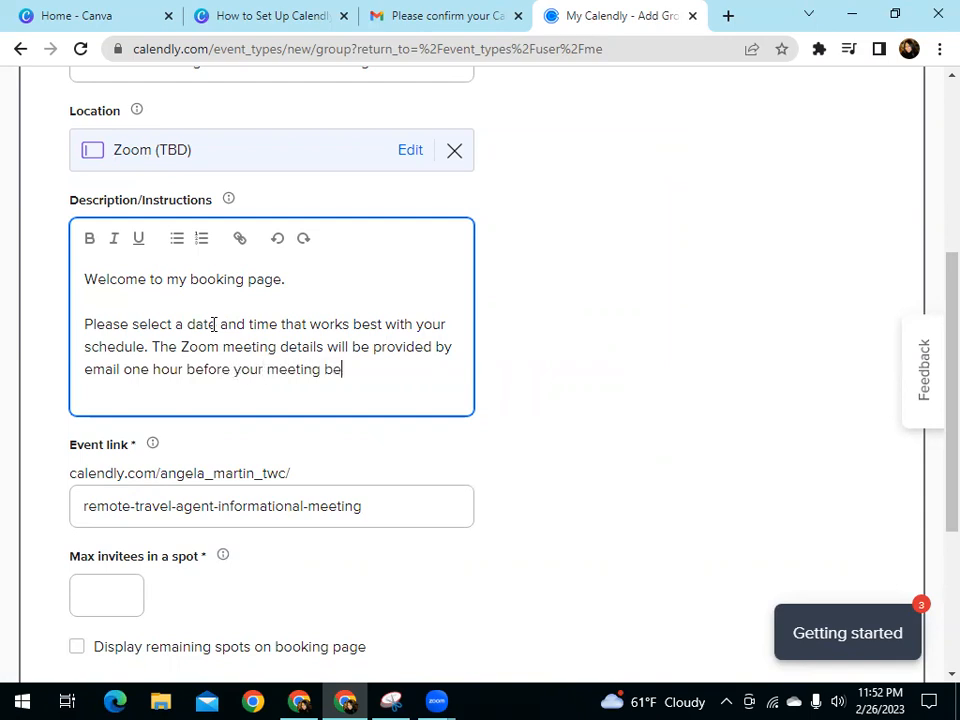
pyautogui.write('gins.')
# Add a separate paragraph to the description reading "Please remember to check your email."
pyautogui.press('Return')
pyautogui.press('Return')
pyautogui.write('Please ')
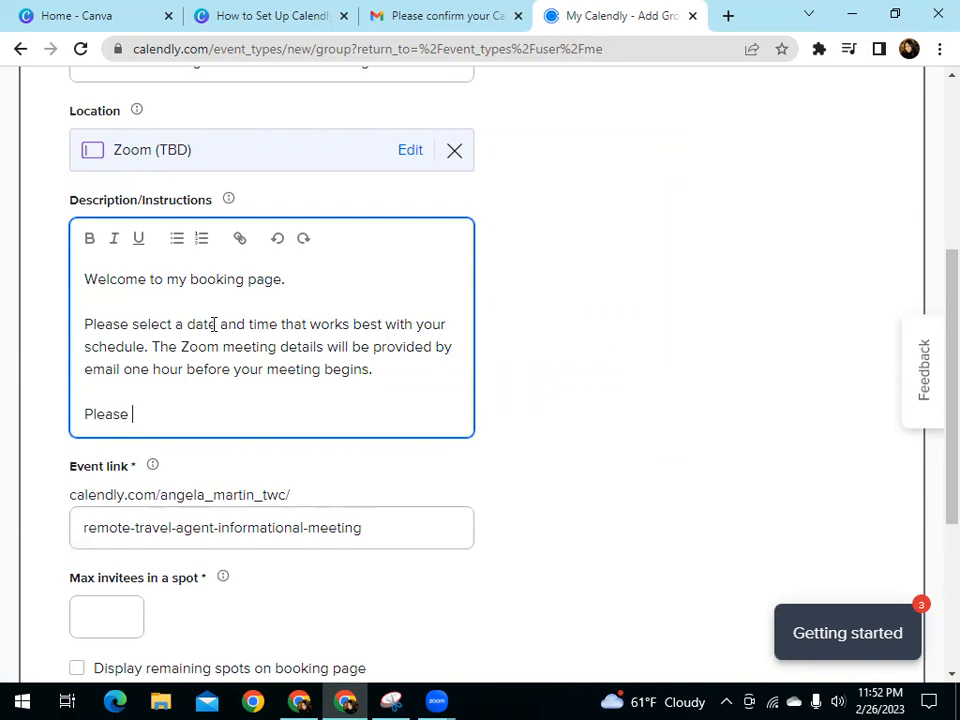
pyautogui.write('check your')
pyautogui.press('BackSpace')
pyautogui.press('BackSpace')
pyautogui.press('BackSpace')
pyautogui.press('BackSpace')
pyautogui.press('BackSpace')
pyautogui.press('BackSpace')
pyautogui.press('BackSpace')
pyautogui.press('BackSpace')
pyautogui.press('BackSpace')
pyautogui.press('BackSpace')
pyautogui.press('BackSpace')
pyautogui.write('remember to ch')
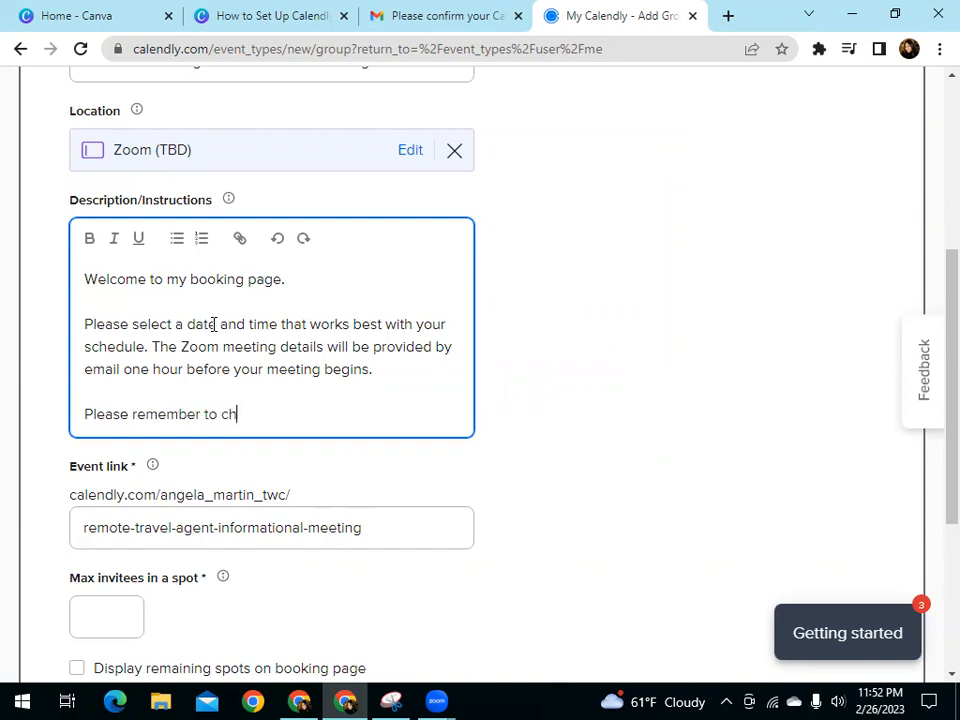
pyautogui.write('eck your email')
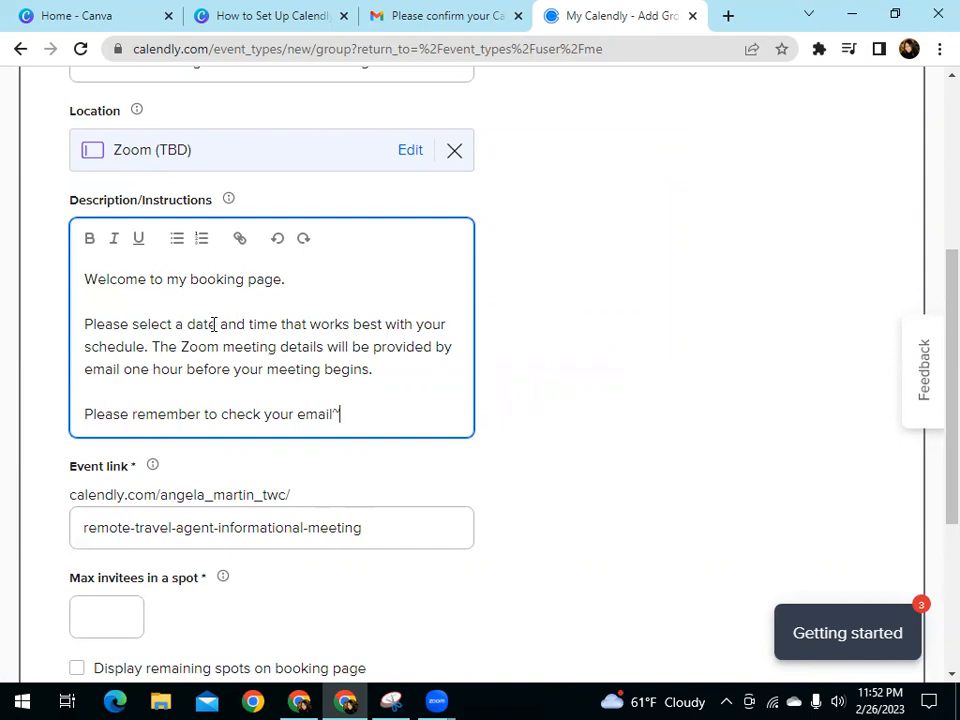
pyautogui.write('!')
pyautogui.press('Return')
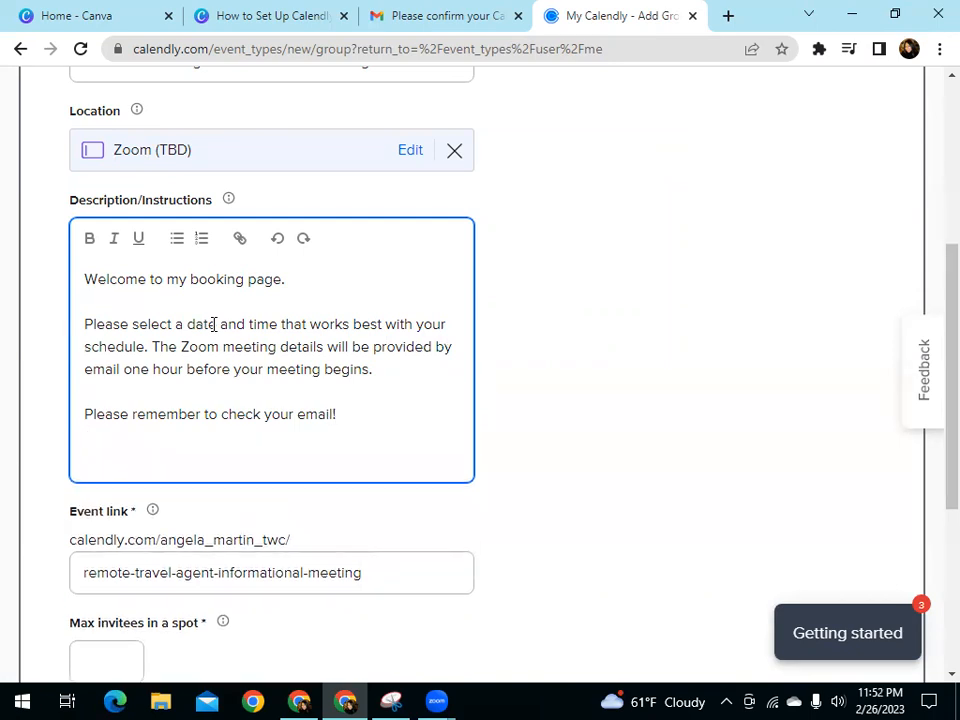
pyautogui.press('BackSpace')
pyautogui.press('BackSpace')
pyautogui.write('.')
# Close the description with a separate line reading "I look forward to seeing you at the meeting!"
pyautogui.press('Return')
pyautogui.write('I look forward to seeing you at the meeting!')
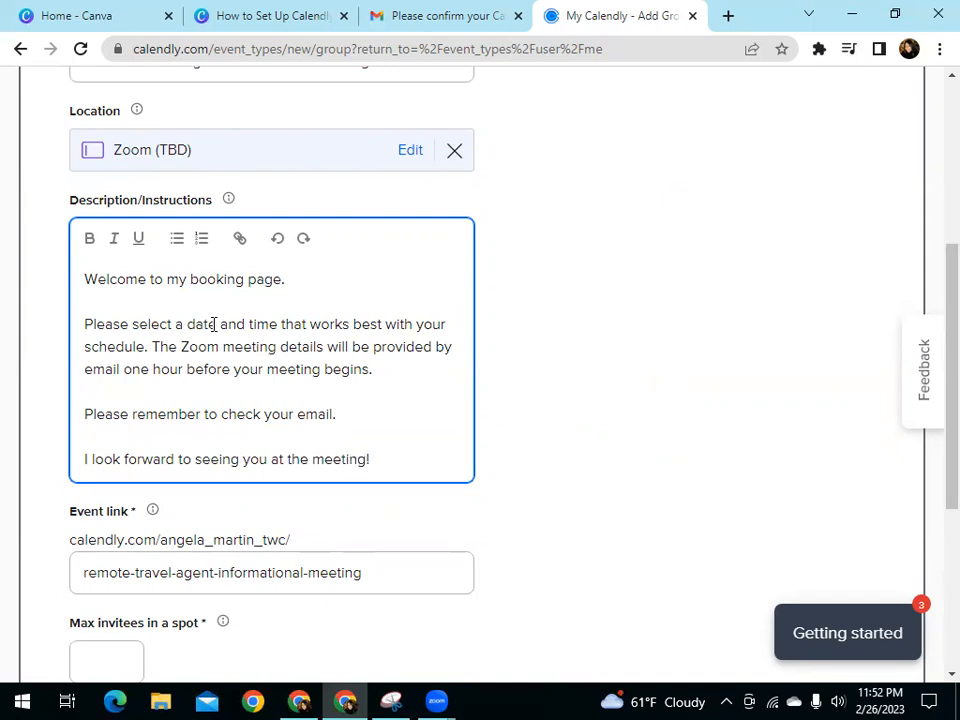
# Set the maximum invitees in a spot to 20, keep the violet event color and continue to the availability settings
pyautogui.scroll(-1, 590, 510)
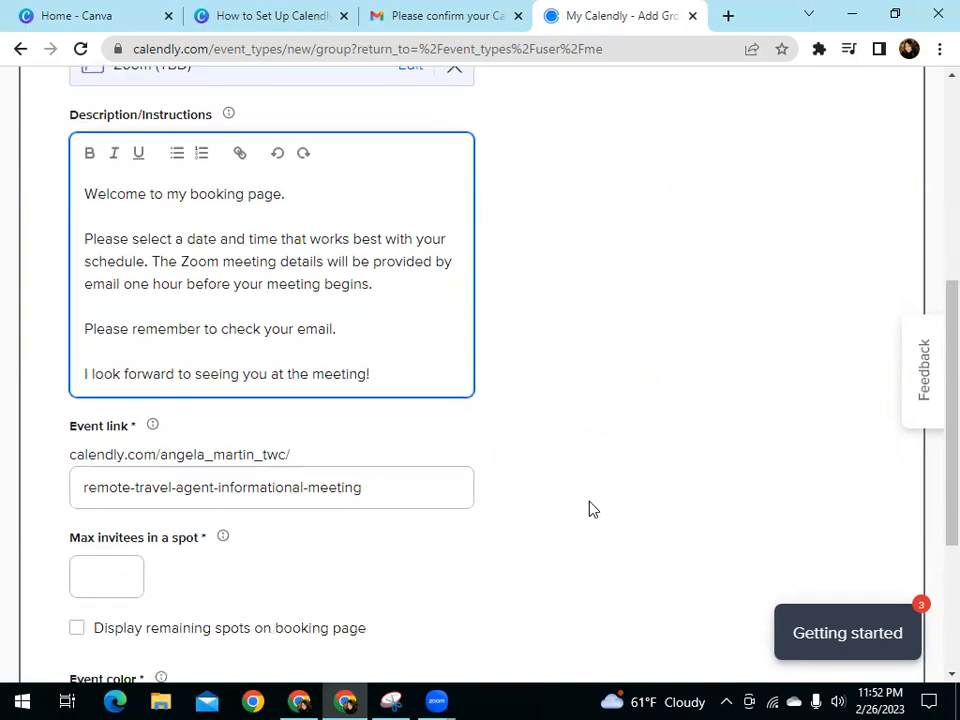
pyautogui.scroll(-1, 590, 510)
pyautogui.click(131, 482)
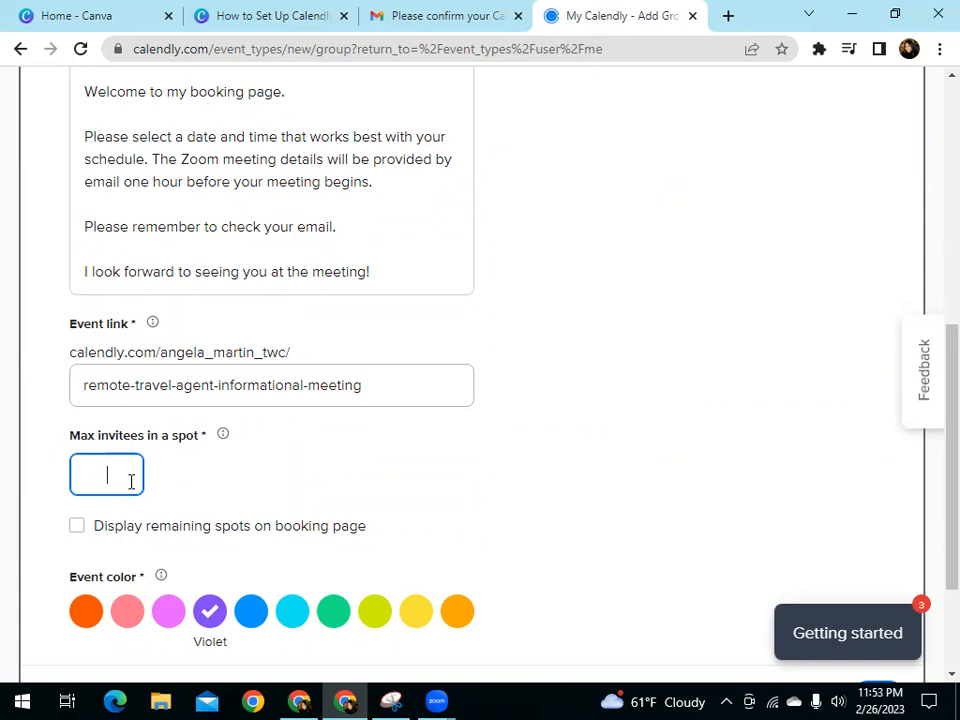
pyautogui.write('20')
pyautogui.scroll(-2, 484, 494)
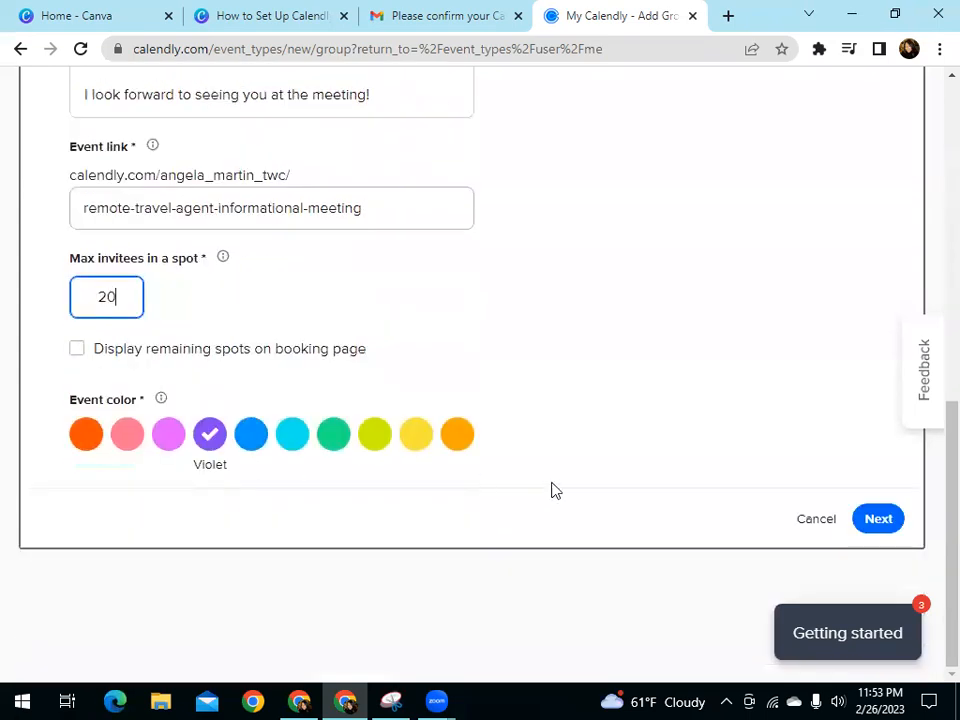
pyautogui.scroll(1, 681, 470)
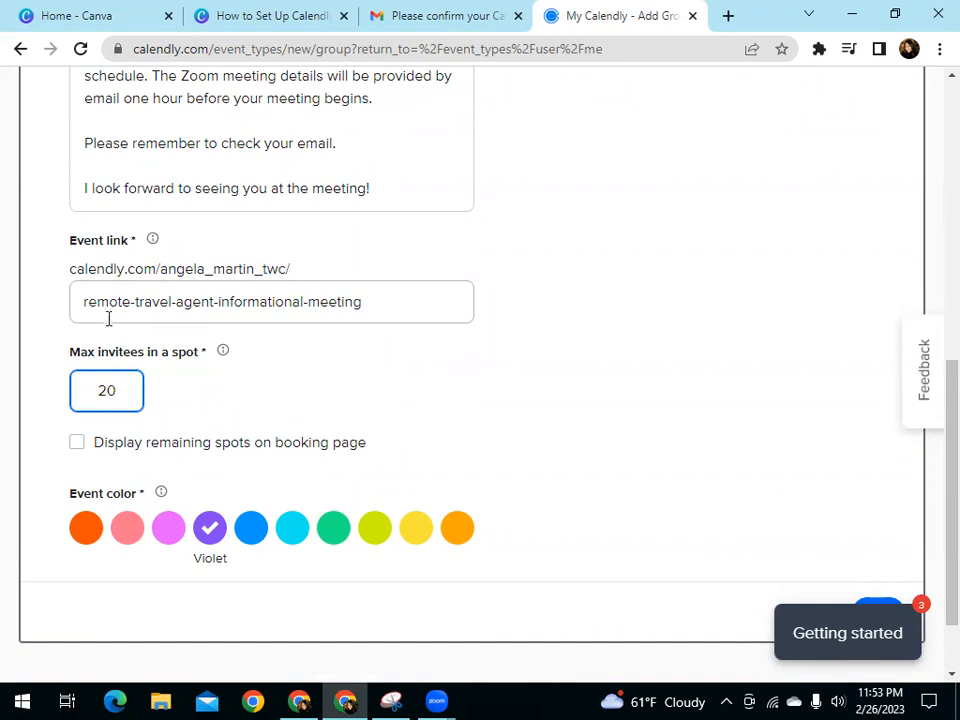
pyautogui.scroll(-1, 744, 510)
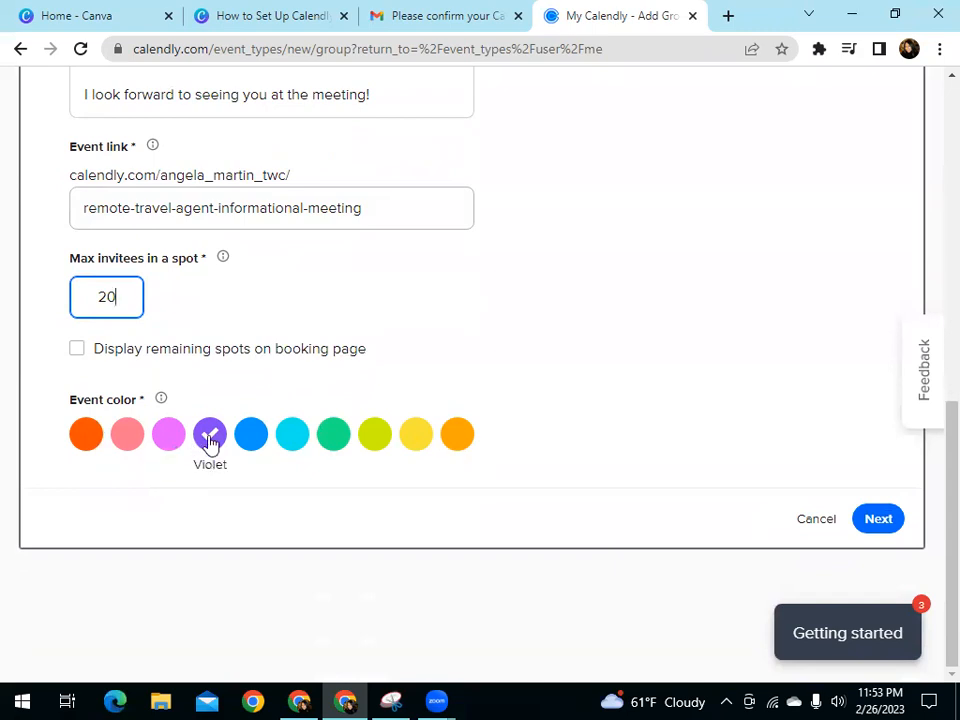
pyautogui.click(879, 519)
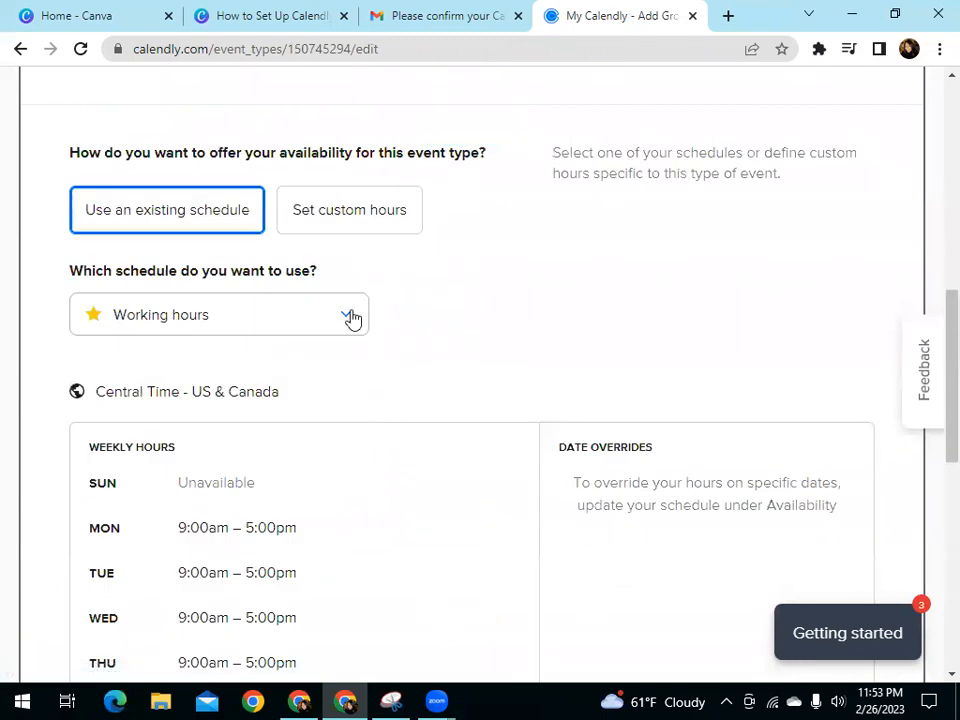
# Choose custom hours for the event's availability, leave the buffer times before and after events off, and save the booking settings
pyautogui.click(349, 210)
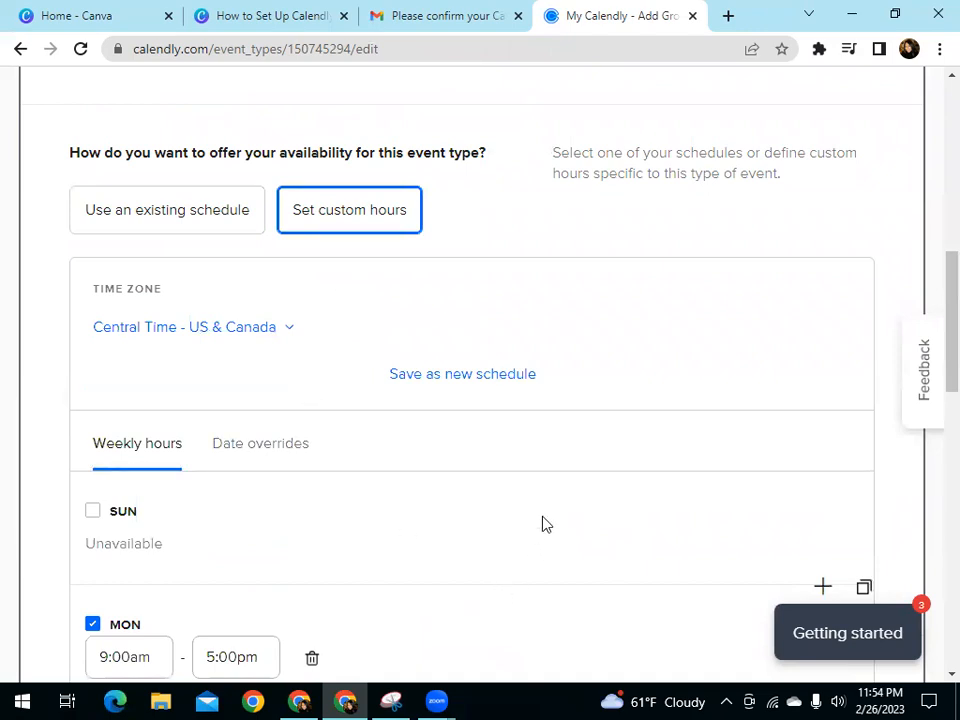
pyautogui.scroll(-3, 542, 521)
pyautogui.scroll(-10, 542, 524)
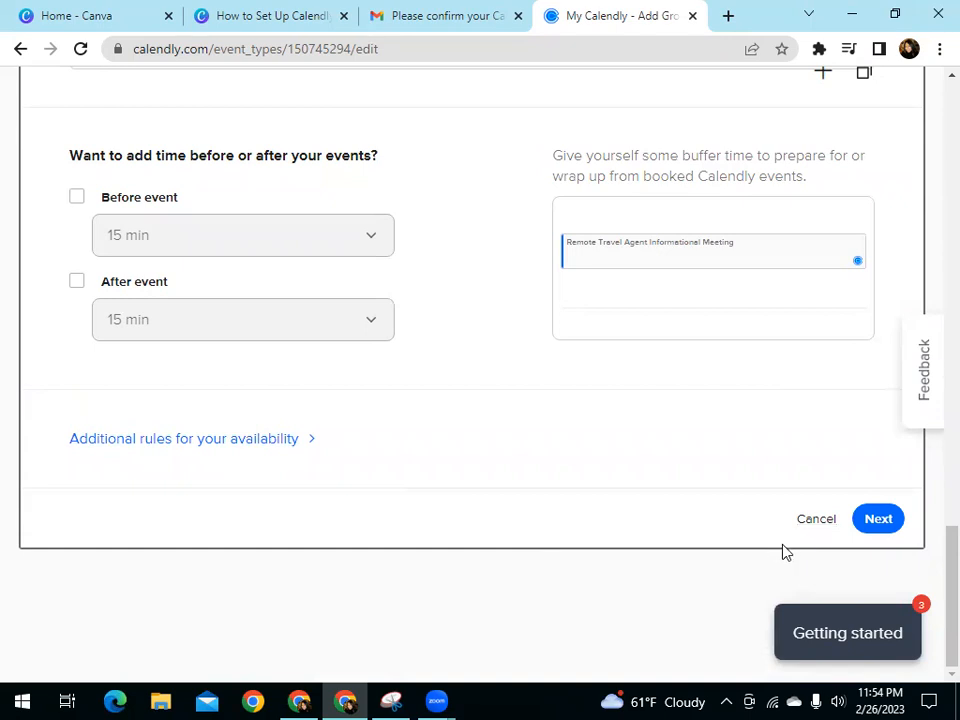
pyautogui.click(807, 527)
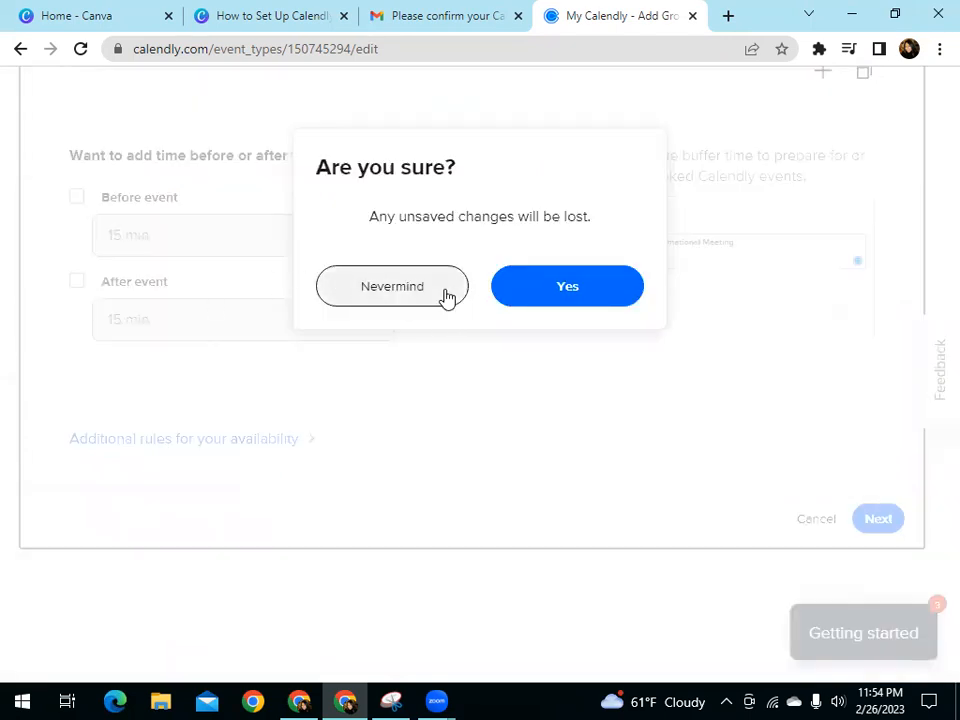
pyautogui.click(437, 297)
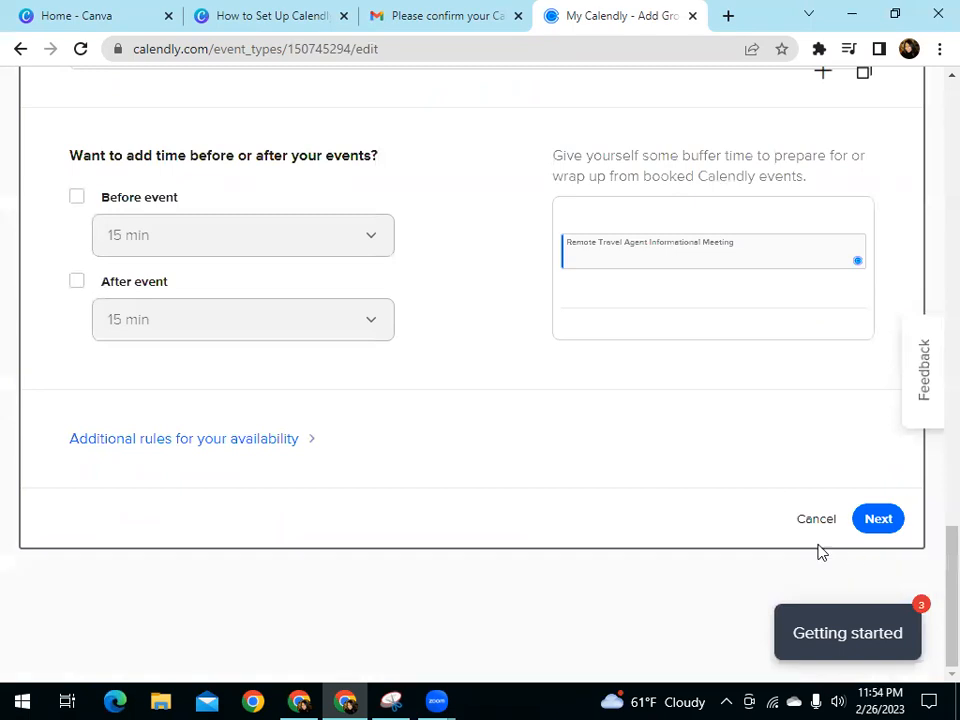
pyautogui.click(880, 522)
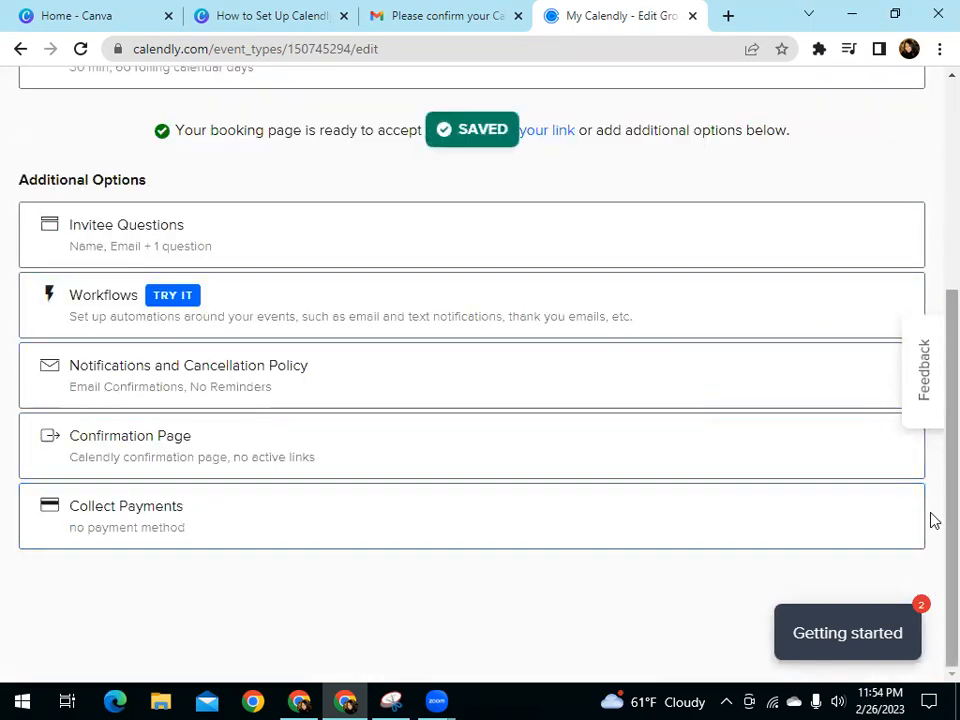
pyautogui.scroll(3, 934, 519)
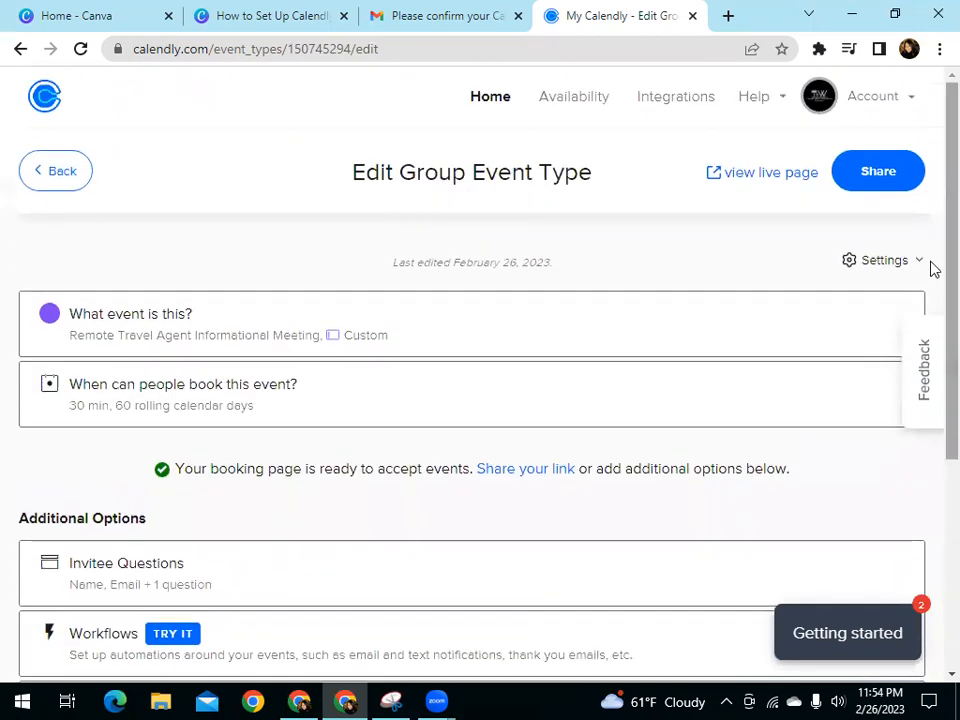